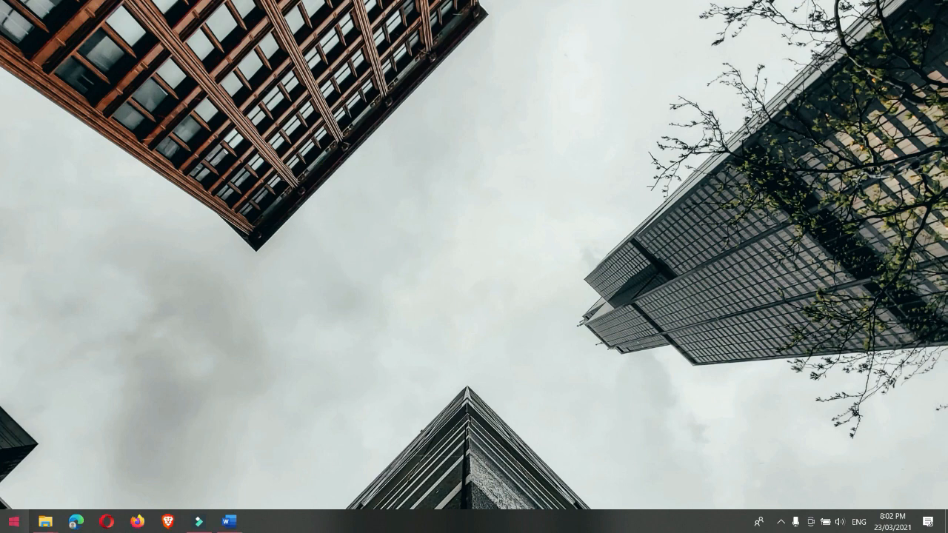
Step: Launch AutoCAD 2021 and maximize its window
left_click(14, 521)
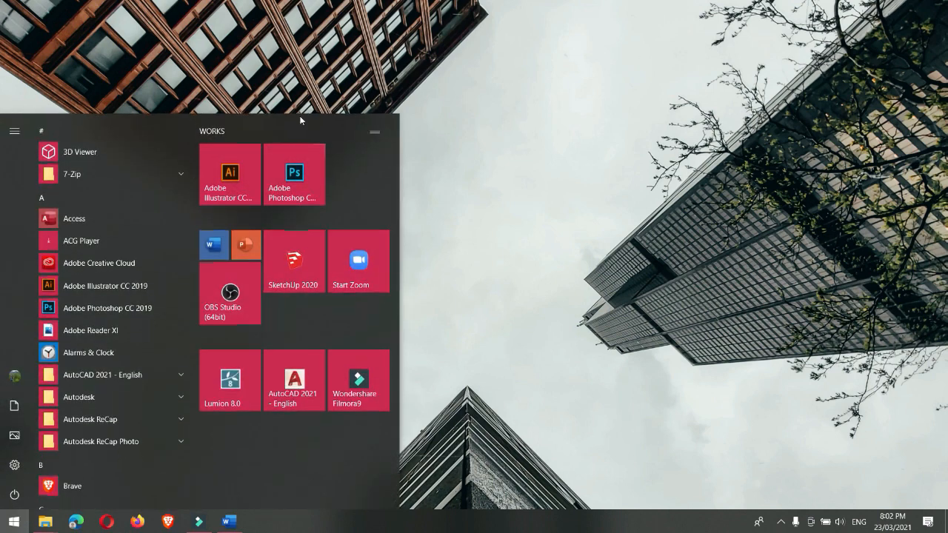
left_click(301, 394)
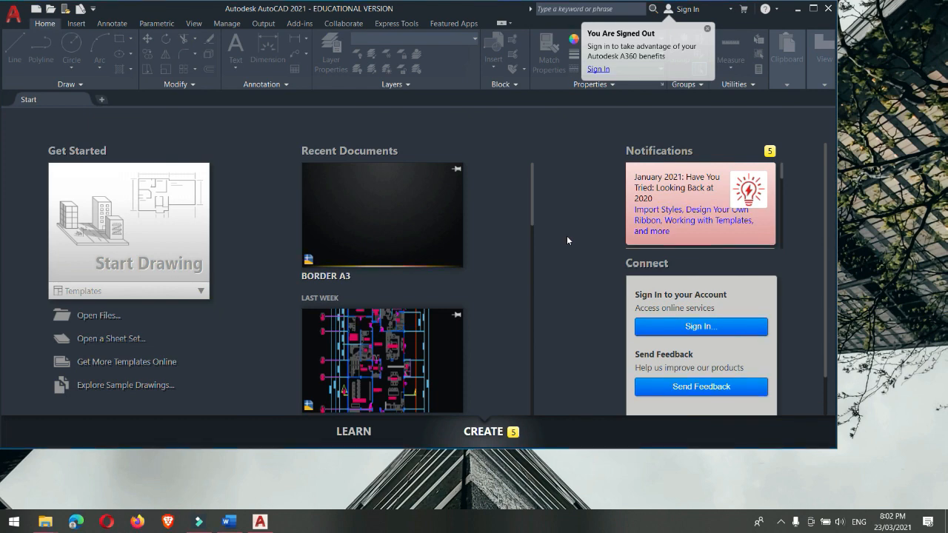
left_click(813, 10)
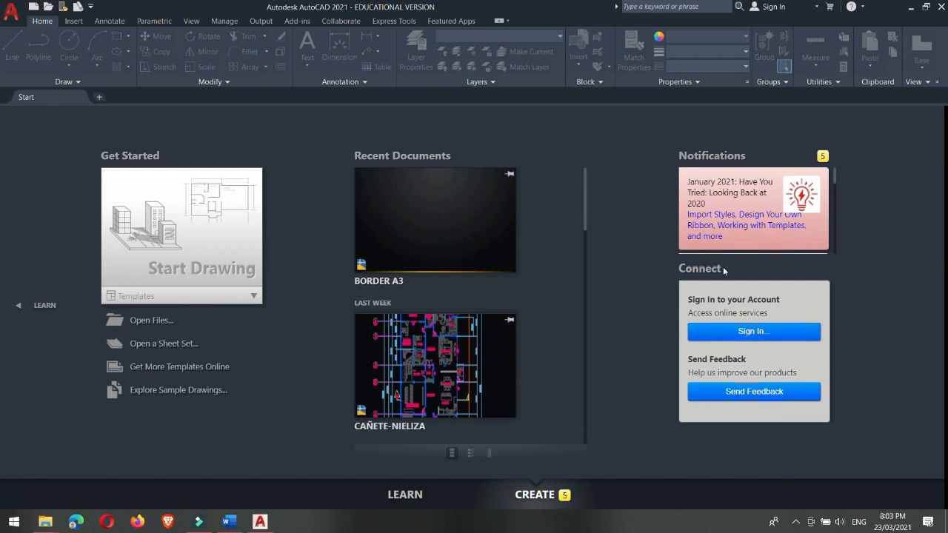
Step: Look through the recent documents on the start page
scroll(419, 197, "down", 6)
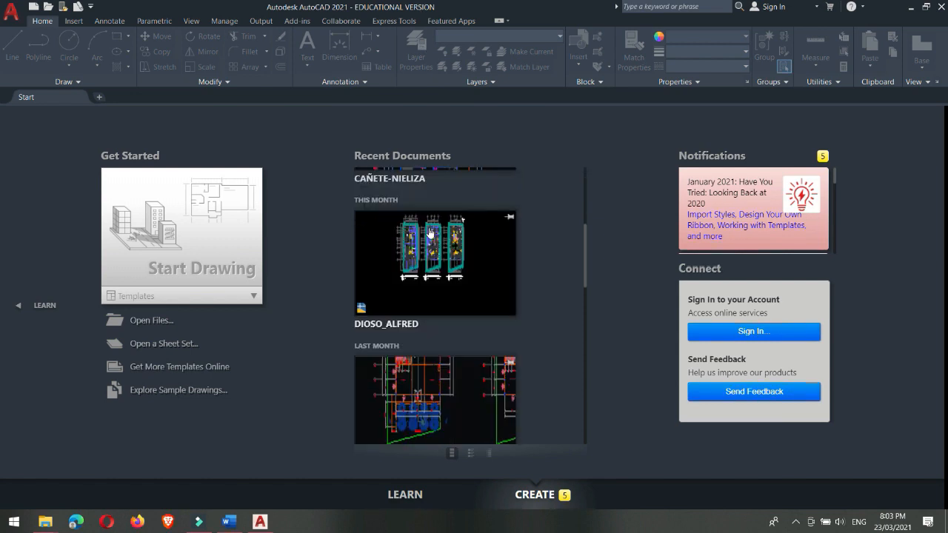
scroll(429, 233, "down", 5)
scroll(428, 233, "up", 11)
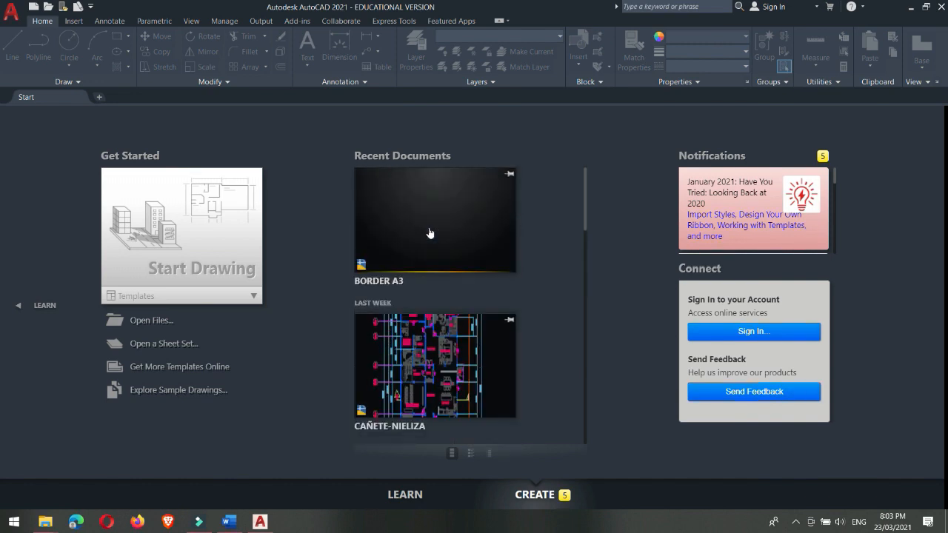
scroll(429, 233, "down", 6)
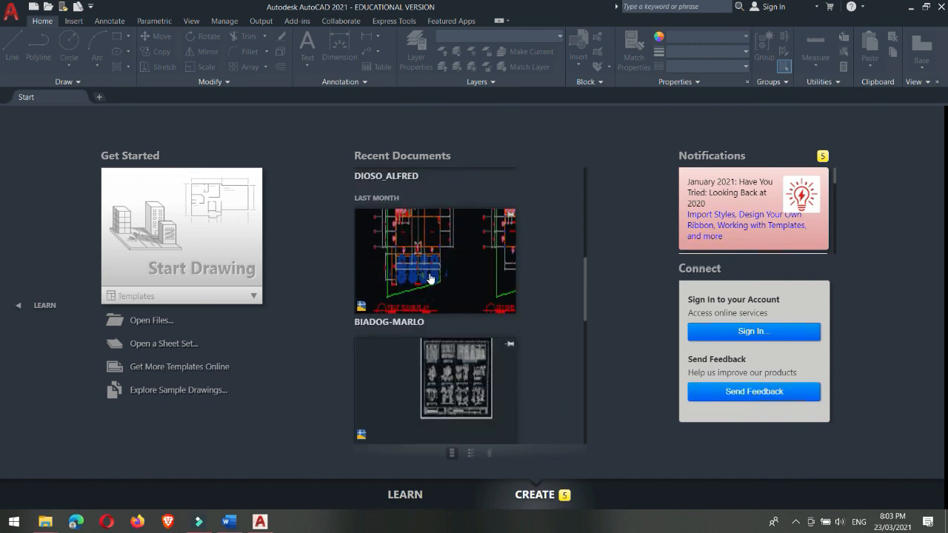
scroll(430, 279, "down", 6)
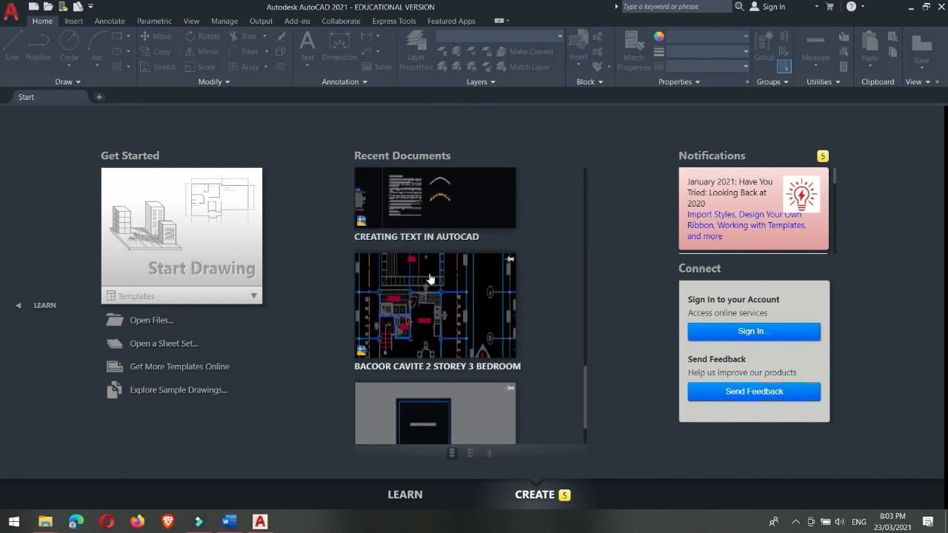
scroll(430, 279, "down", 1)
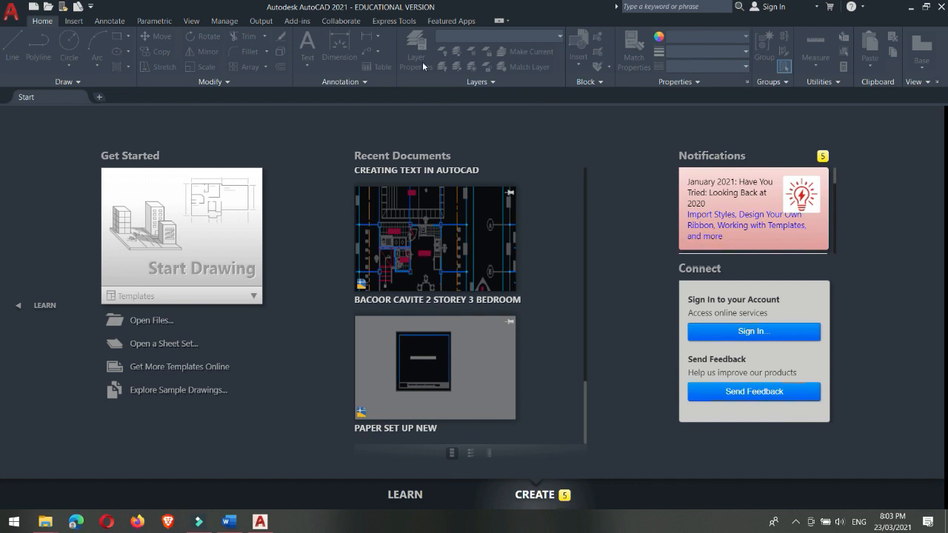
Step: Create a new drawing with no template in metric units
left_click(14, 15)
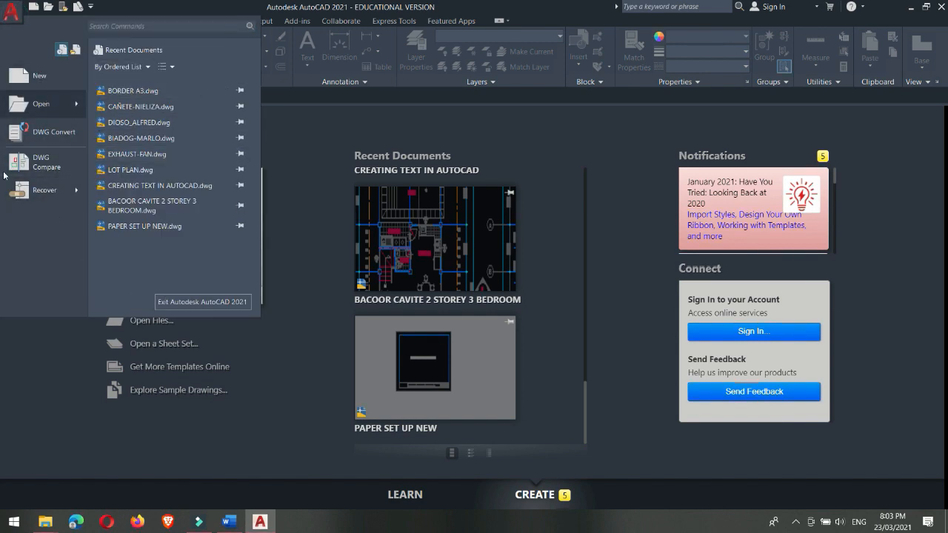
left_click(30, 88)
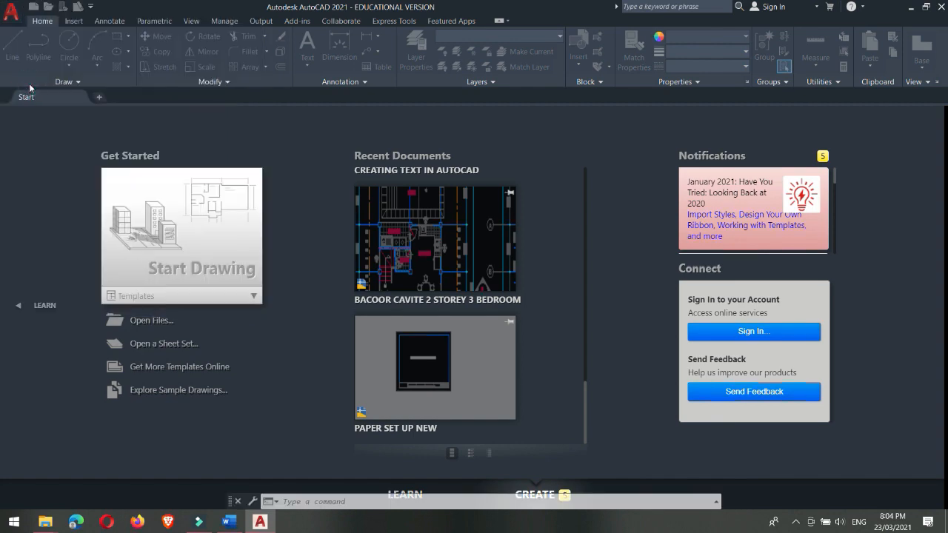
left_click_drag(393, 109, 384, 105)
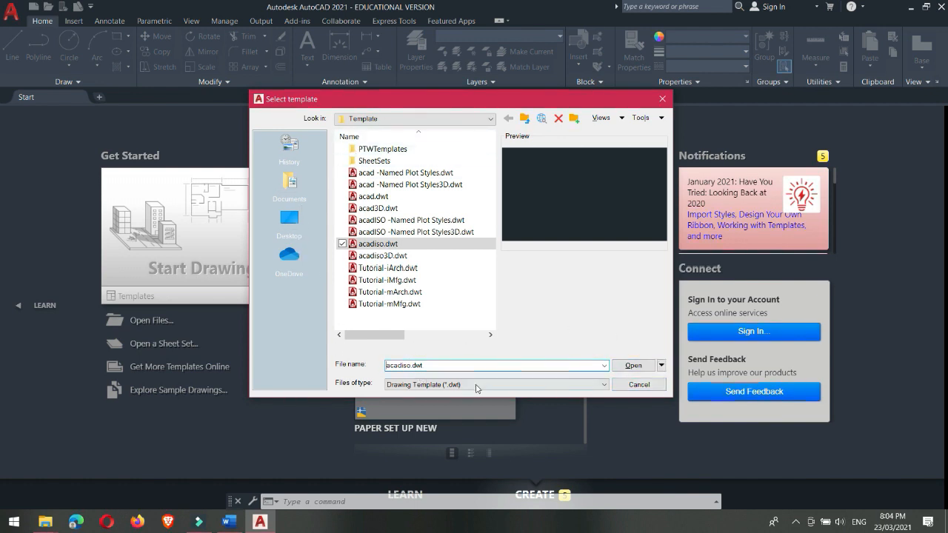
left_click(661, 366)
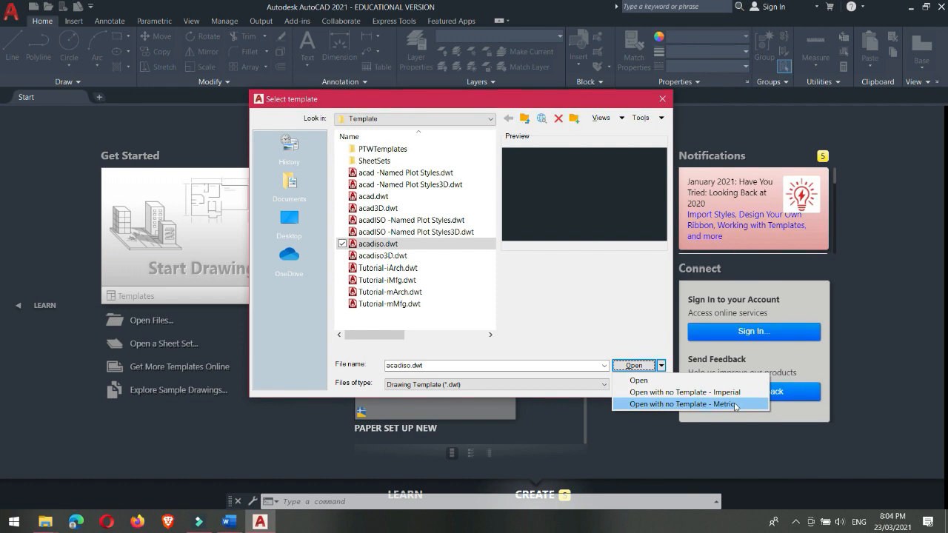
left_click(674, 406)
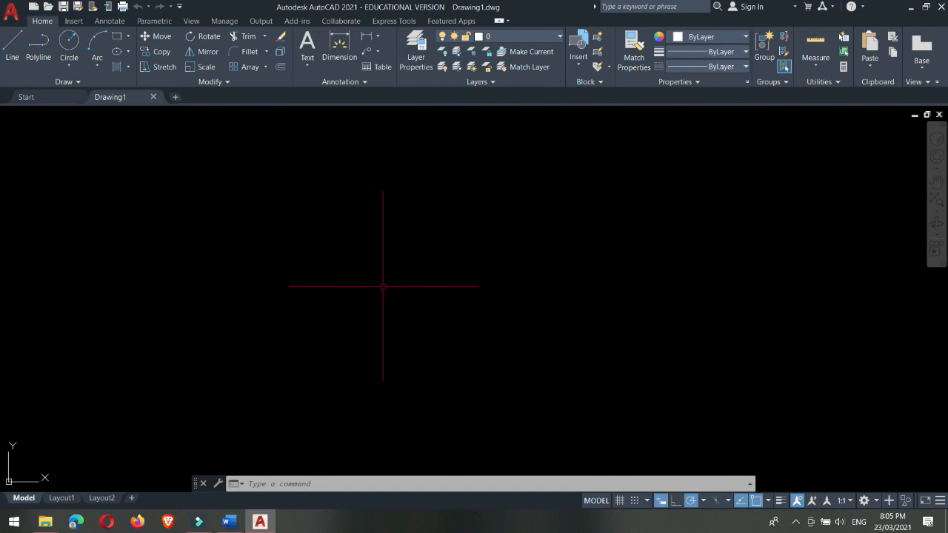
Step: View the start page and return to Drawing1
mouse_move(116, 98)
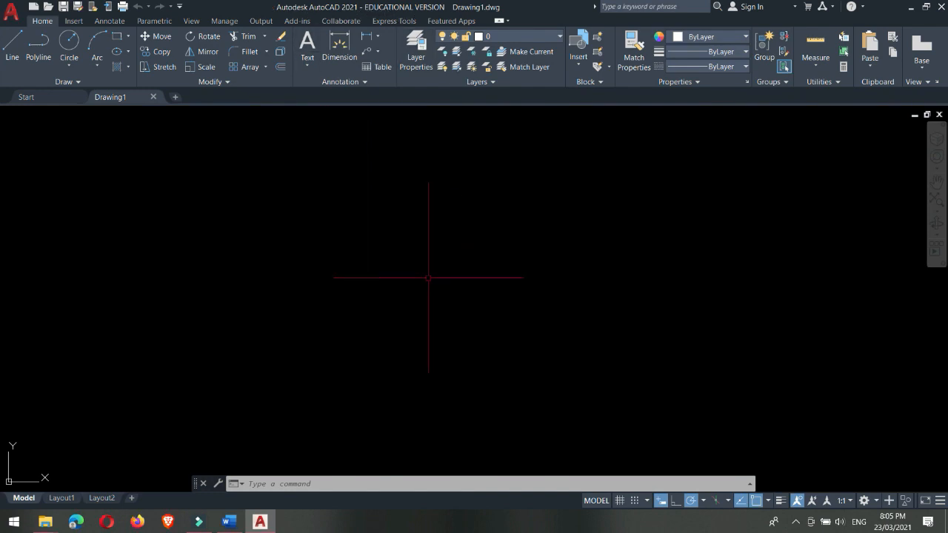
left_click(48, 97)
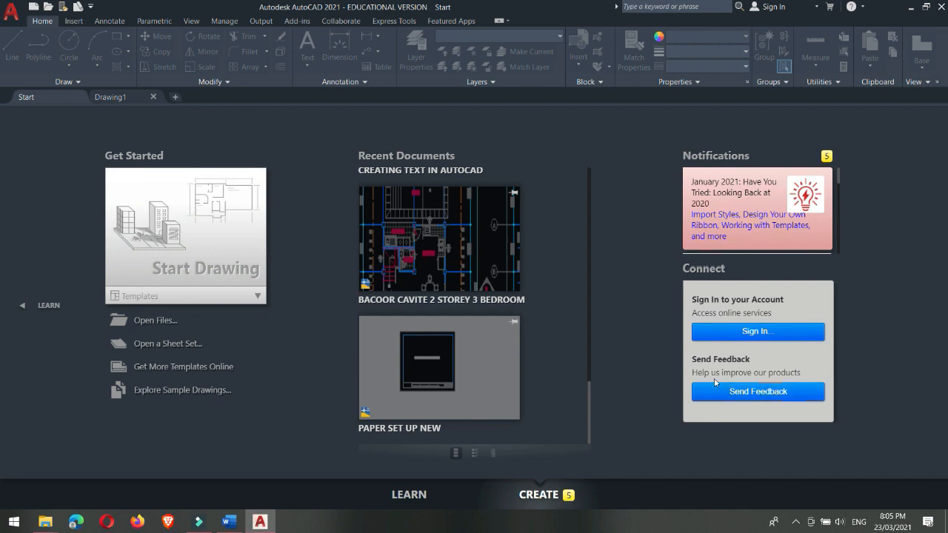
left_click(112, 97)
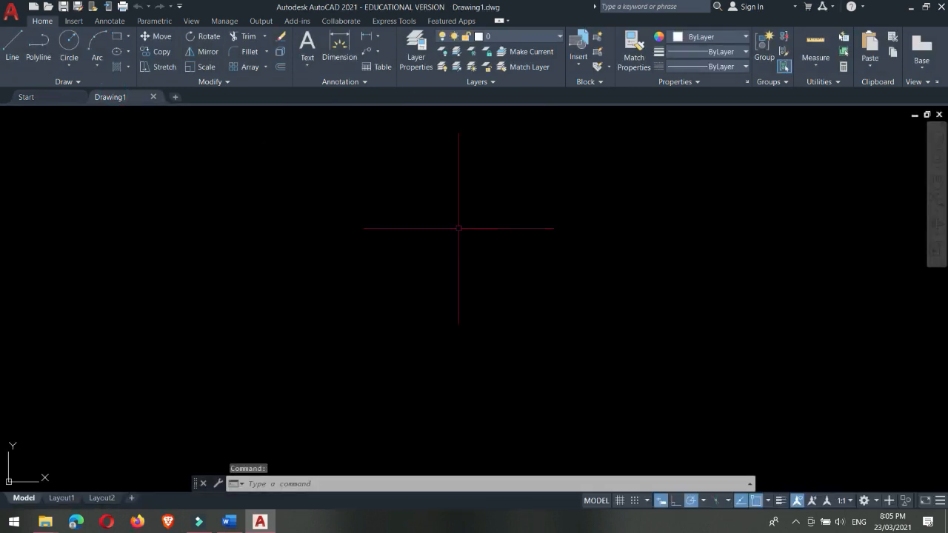
Step: Create a second new metric drawing without a template
left_click(17, 13)
left_click(34, 77)
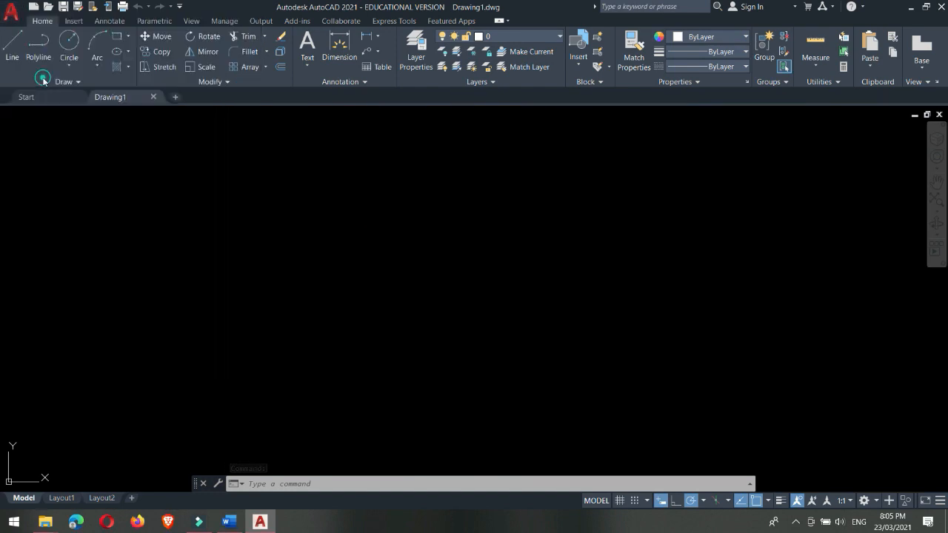
left_click(661, 365)
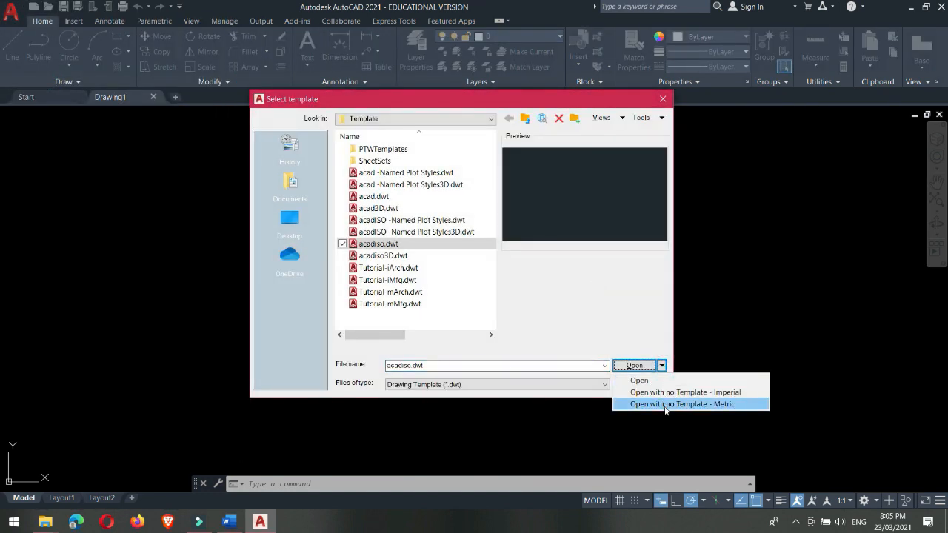
left_click(665, 405)
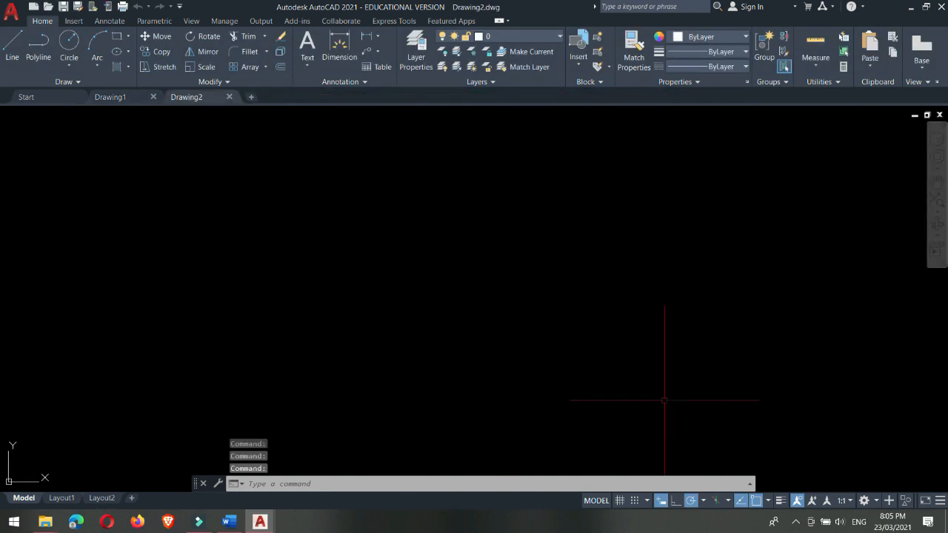
Step: Switch back and forth between Drawing1 and Drawing2, and close Drawing2
mouse_move(187, 102)
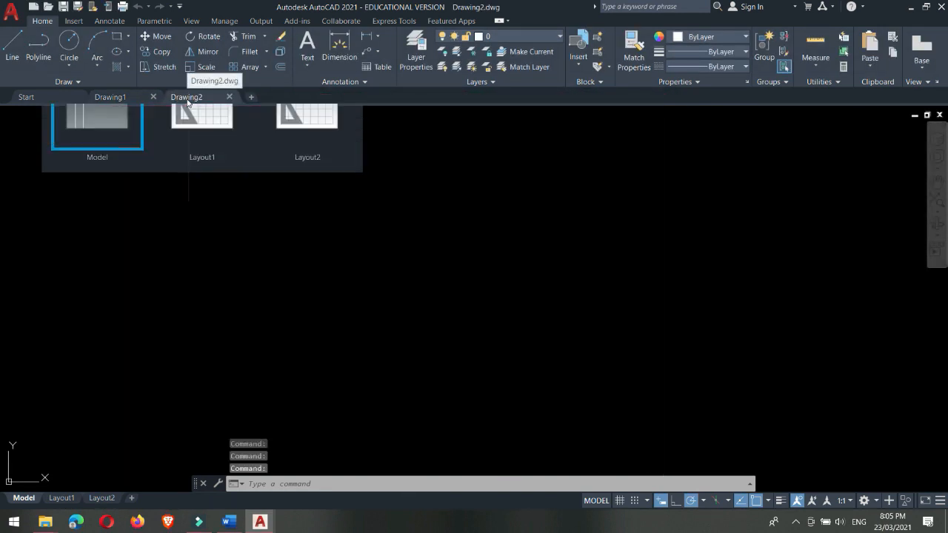
left_click(122, 99)
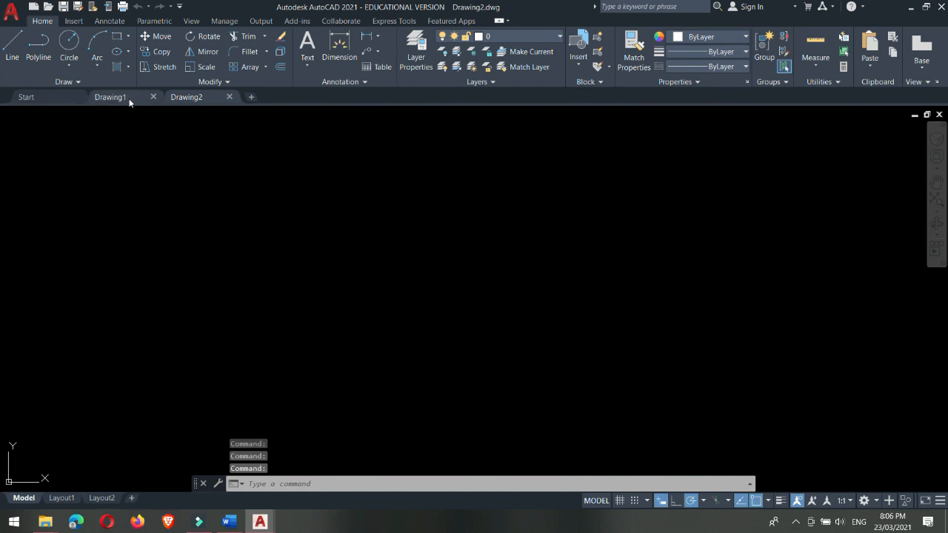
left_click(129, 98)
left_click(183, 96)
left_click(113, 99)
left_click(204, 96)
left_click(227, 97)
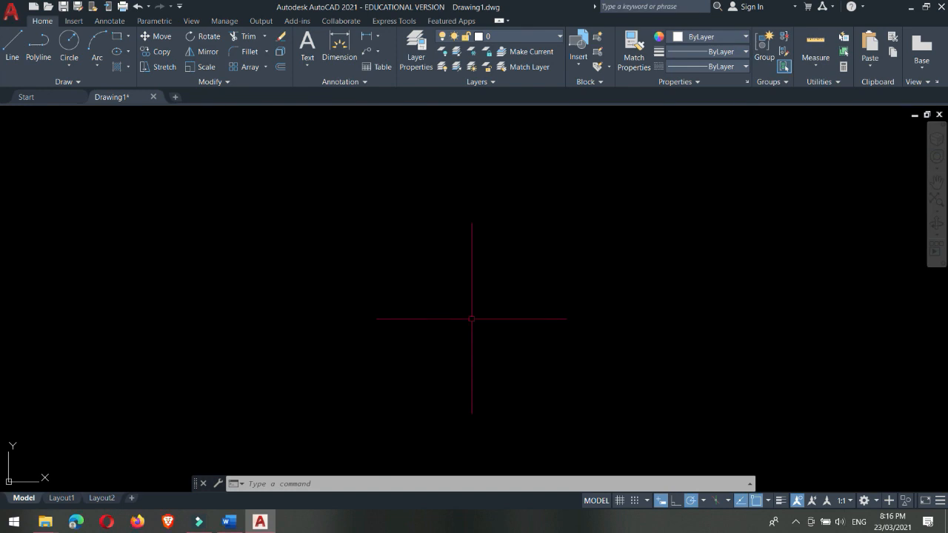
Step: Open the drawing units settings and set the length type to Decimal with a precision of 0.00
type("UNIT")
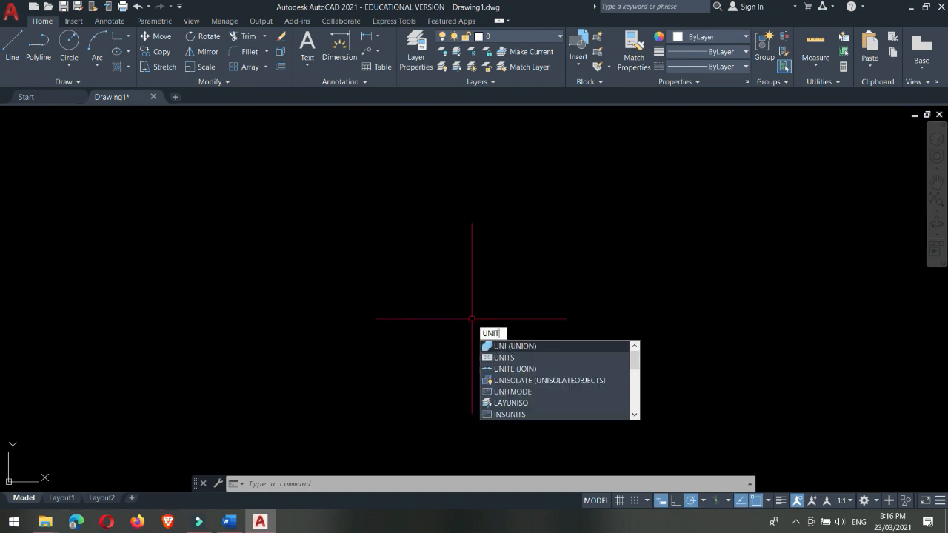
type("S")
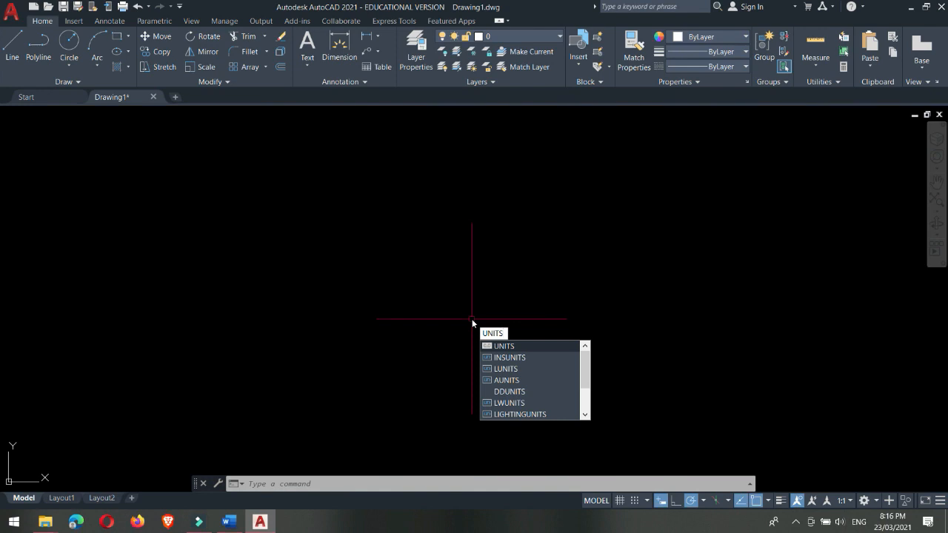
key("Return")
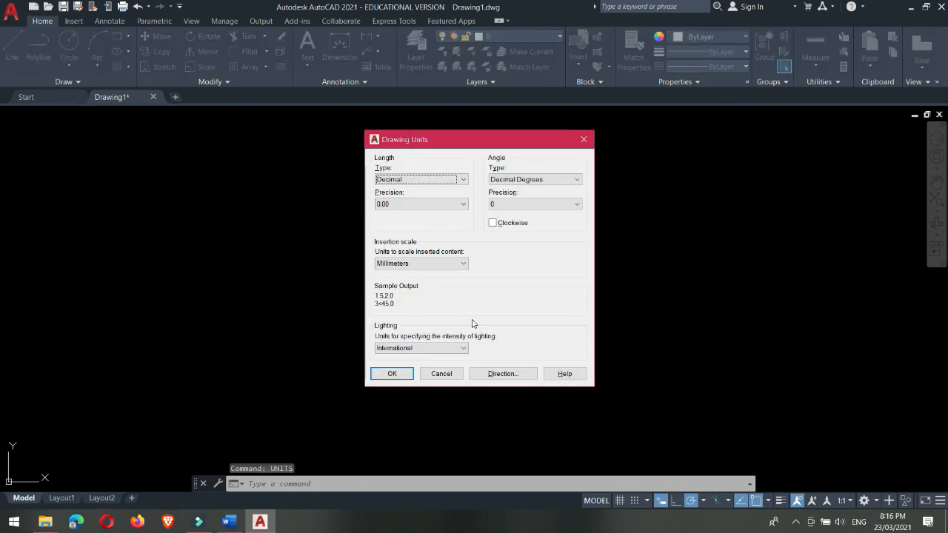
left_click(440, 183)
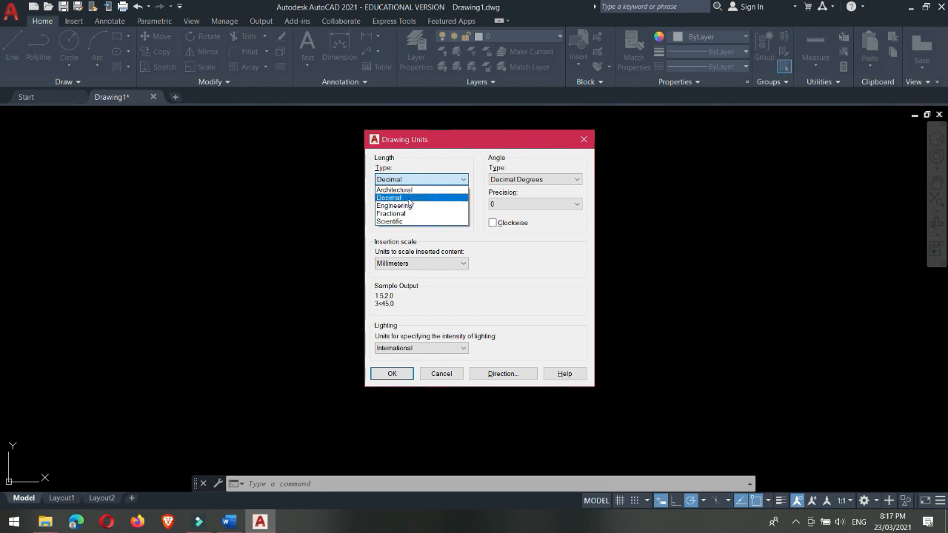
left_click(409, 199)
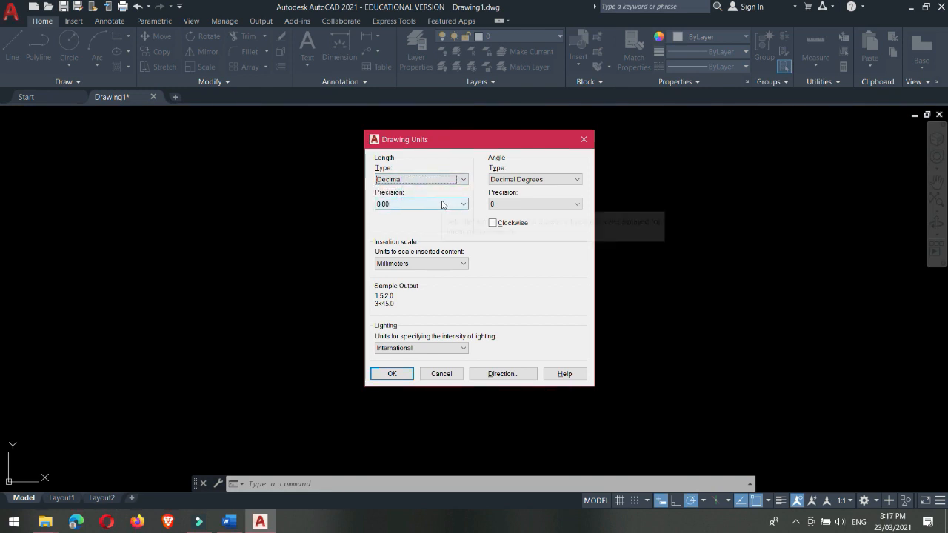
left_click(442, 204)
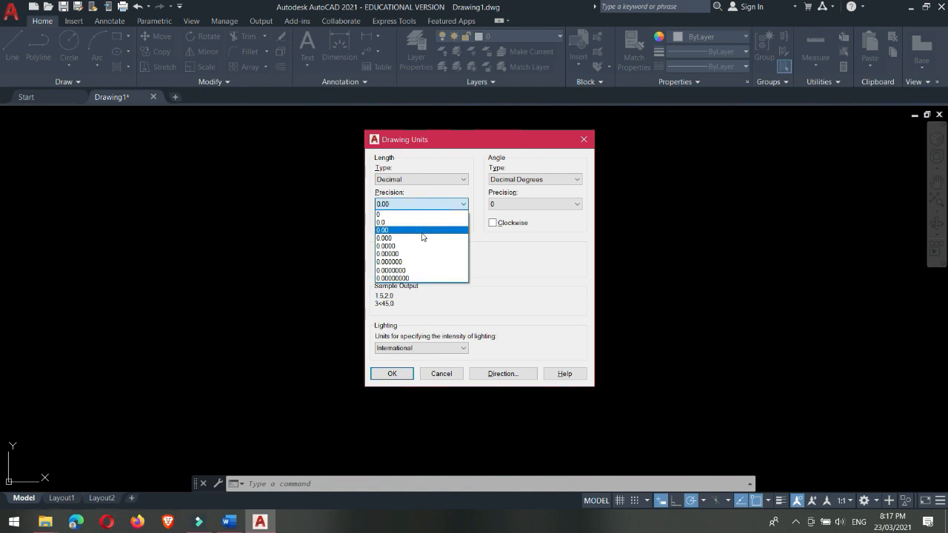
left_click(422, 232)
Step: Set the insertion scale units to Millimeters and apply the drawing units
left_click(439, 263)
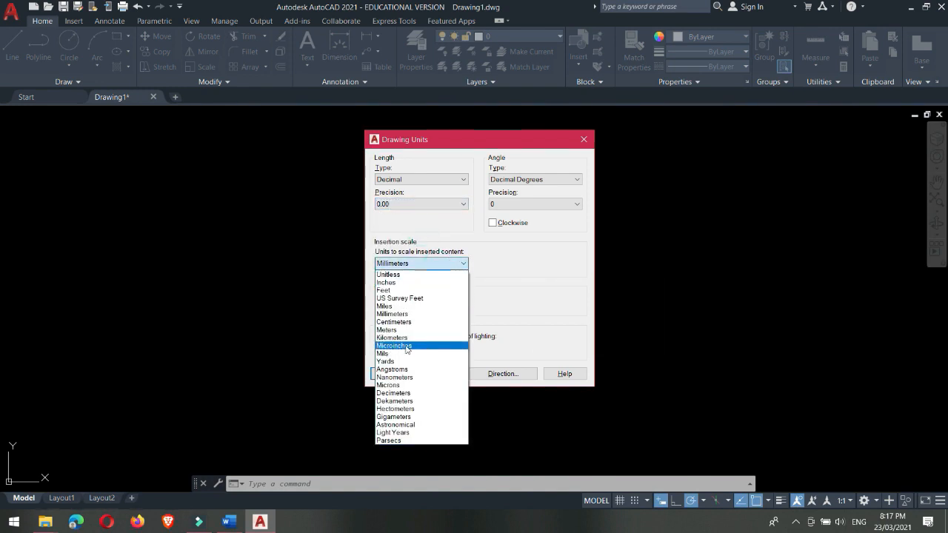
left_click(411, 314)
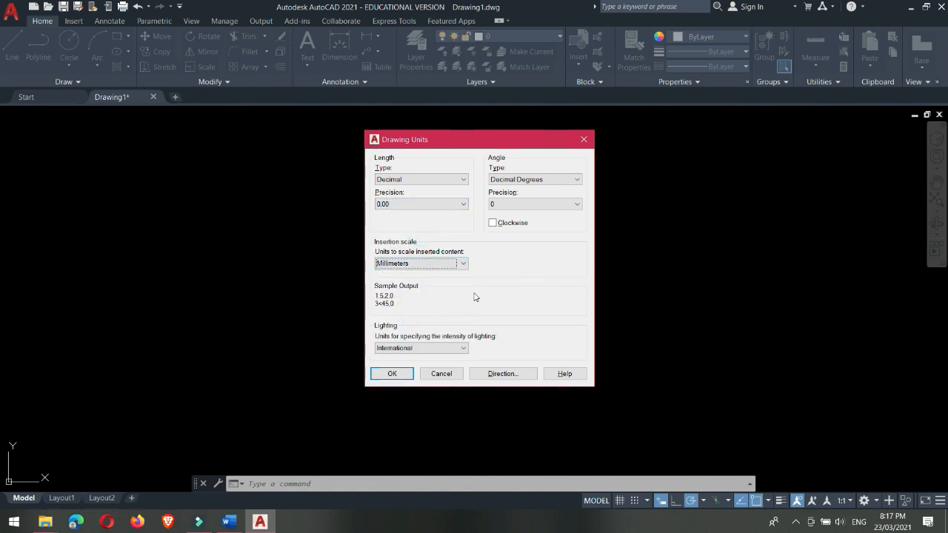
left_click(450, 267)
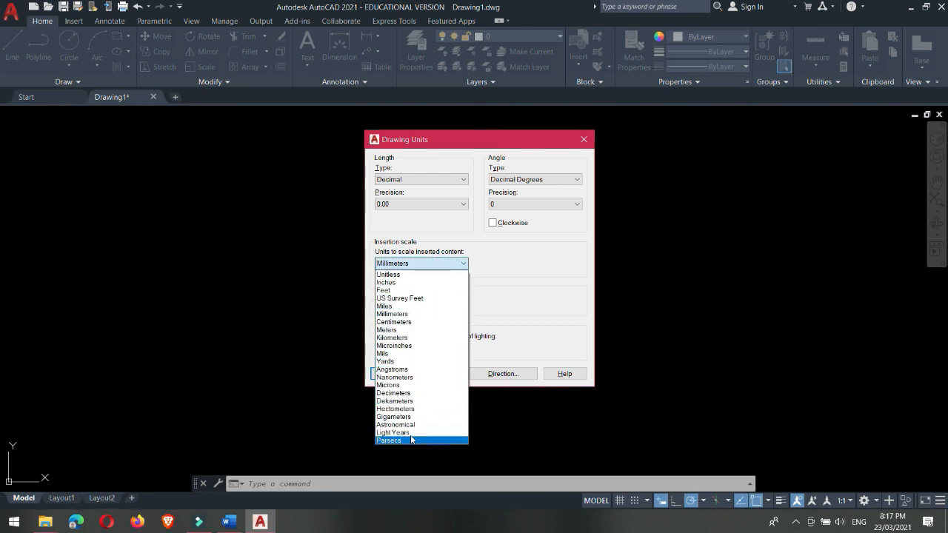
left_click(421, 265)
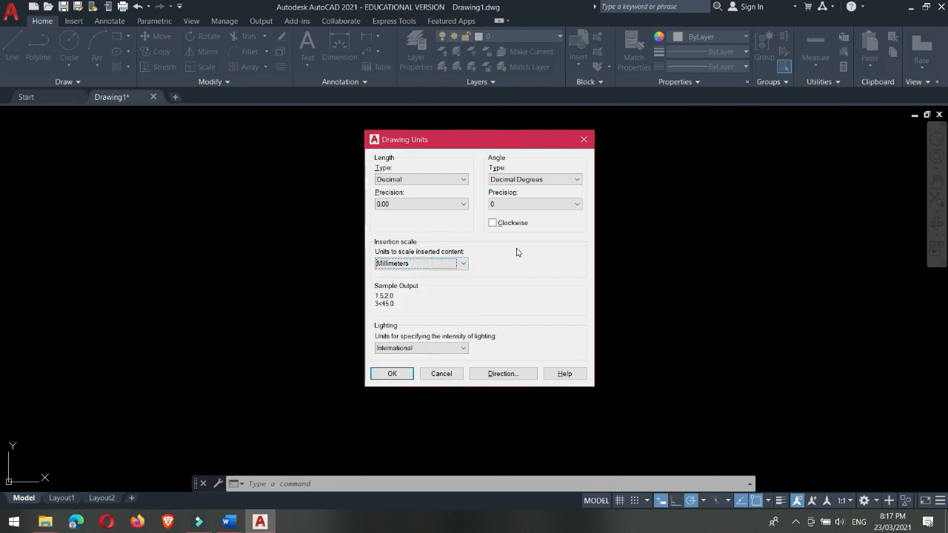
left_click(390, 373)
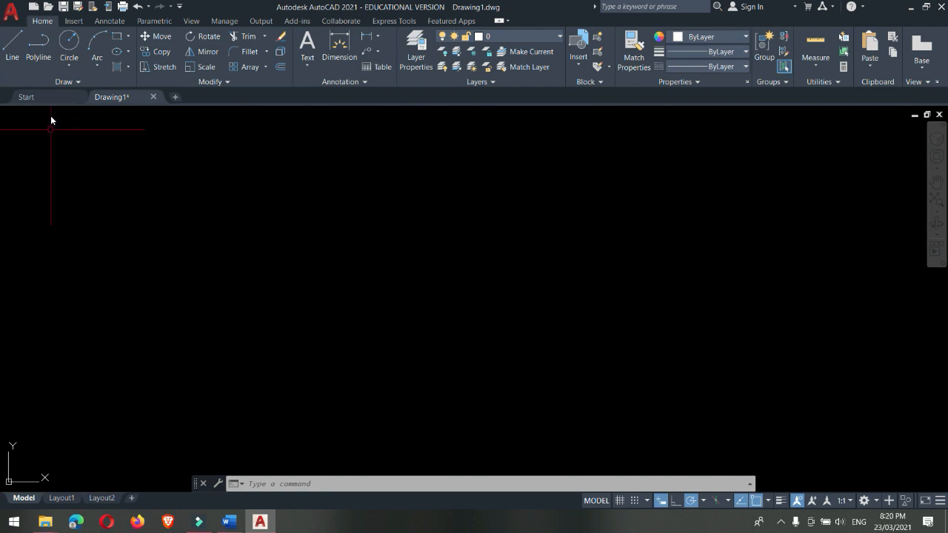
Step: Open the recent multi-floor plan drawing listed under This Month on the start page
left_click(50, 93)
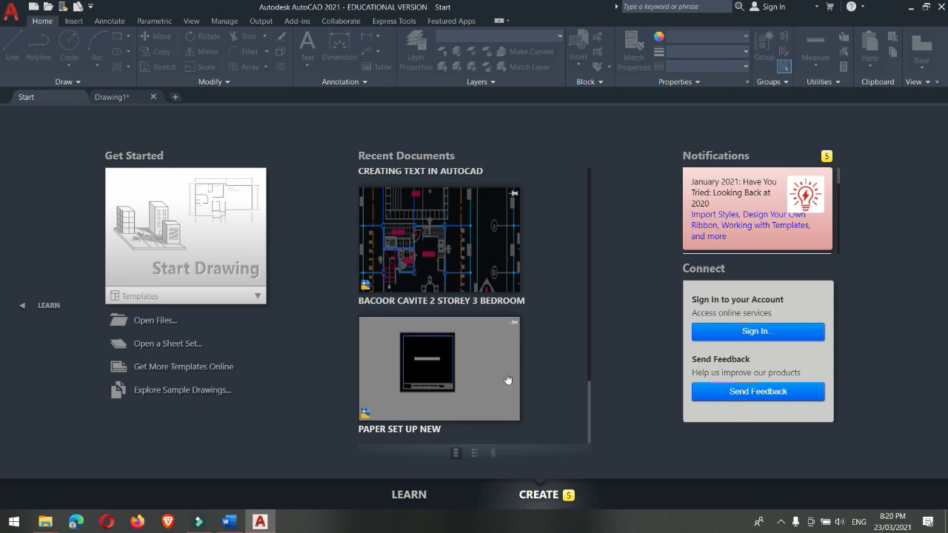
scroll(507, 379, "up", 10)
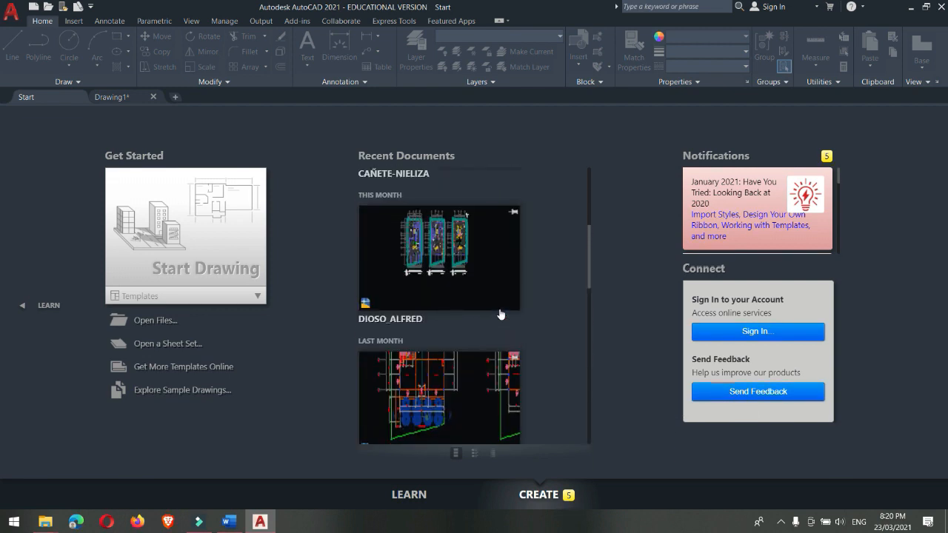
left_click(447, 295)
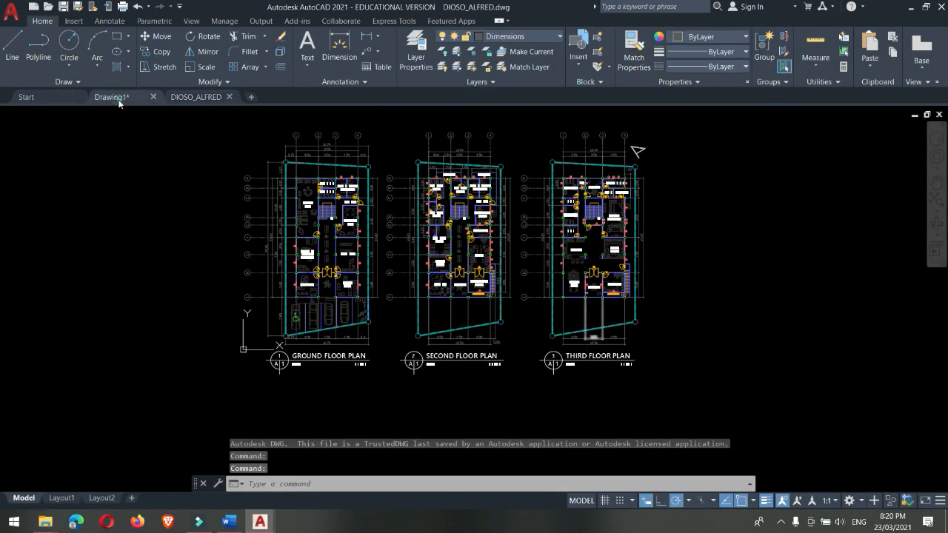
Step: Switch back and forth between Drawing1 and the opened floor plan drawing, ending on the floor plans
left_click(118, 98)
left_click(192, 97)
left_click(125, 97)
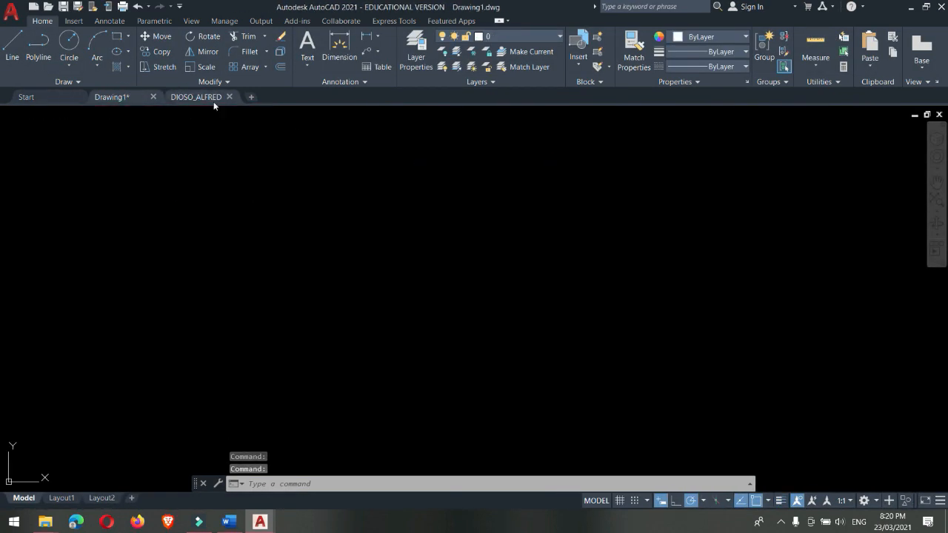
left_click(211, 97)
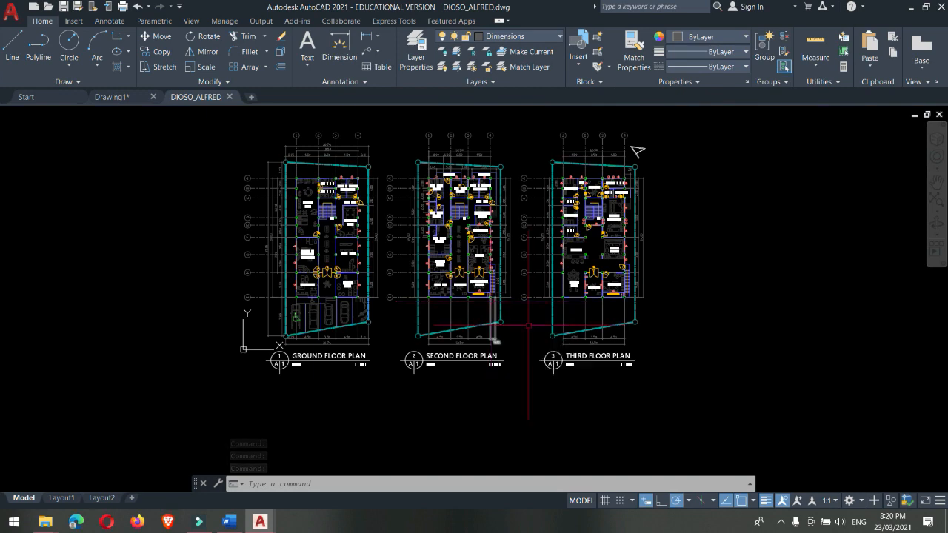
Step: Examine the ground floor plan at different magnifications, down to the hexagonal equipment in the Fitness Gym
scroll(329, 196, "up", 2)
scroll(444, 259, "down", 2)
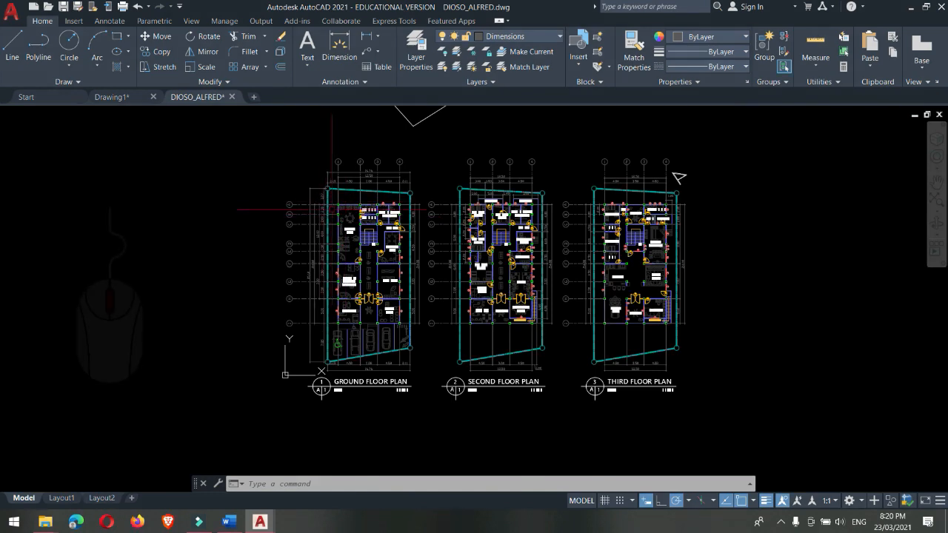
scroll(324, 201, "up", 4)
scroll(332, 210, "up", 4)
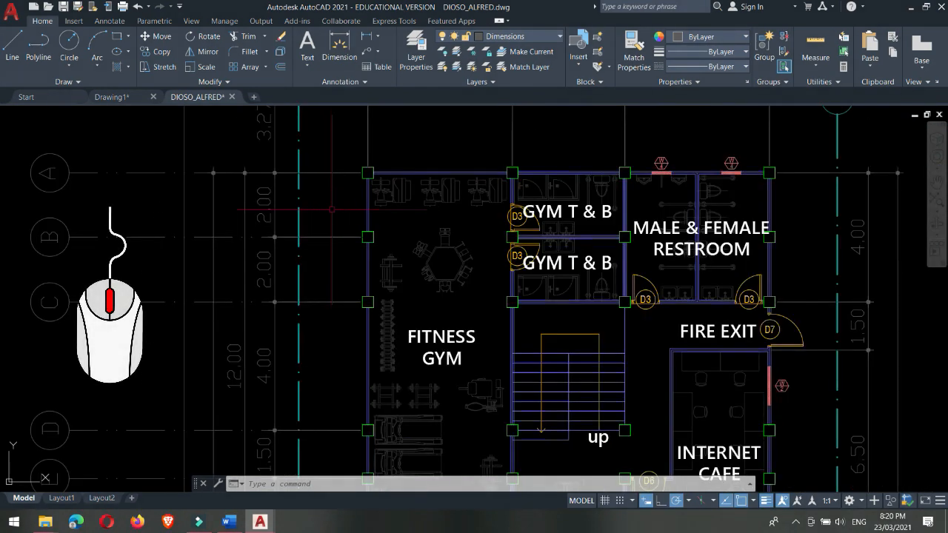
scroll(332, 209, "up", 4)
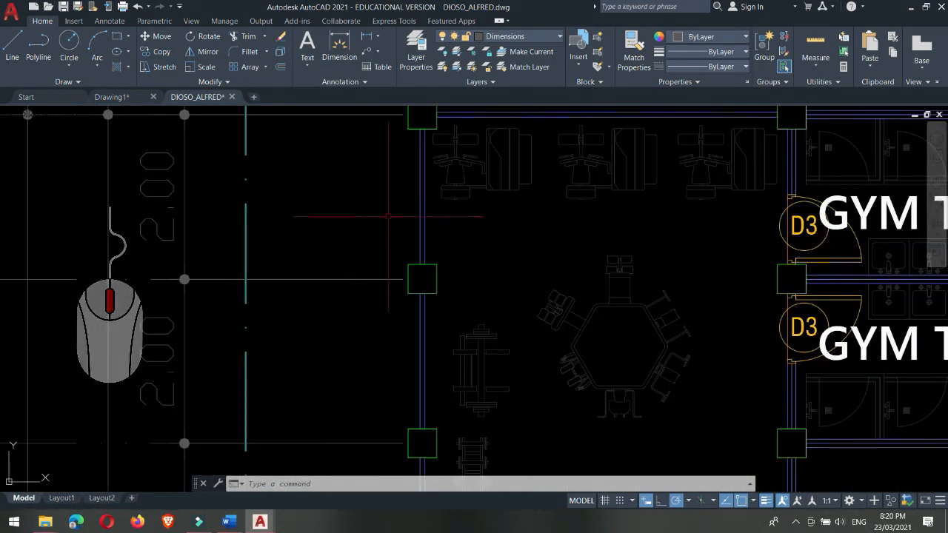
mouse_move(520, 186)
middle_mouse_down()
mouse_move(400, 211)
mouse_move(280, 221)
middle_mouse_up()
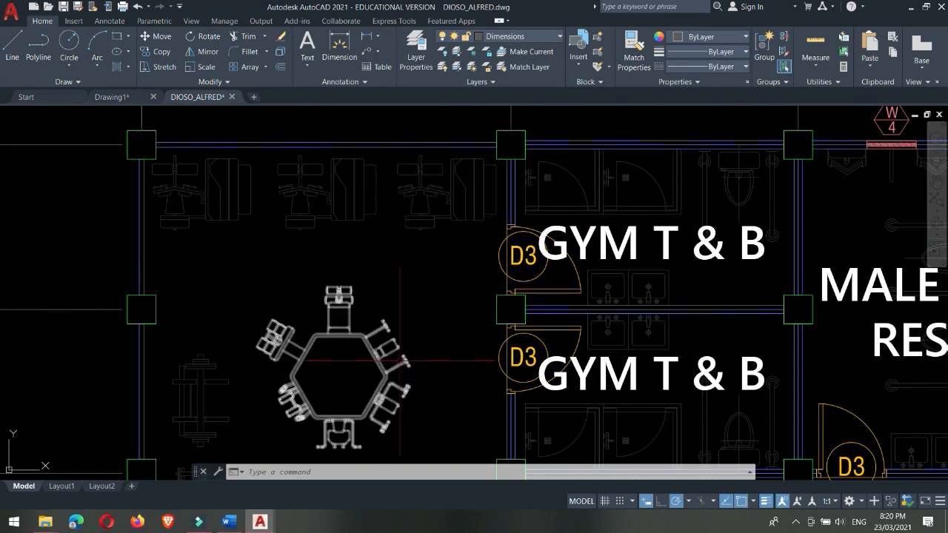
scroll(226, 366, "down", 2)
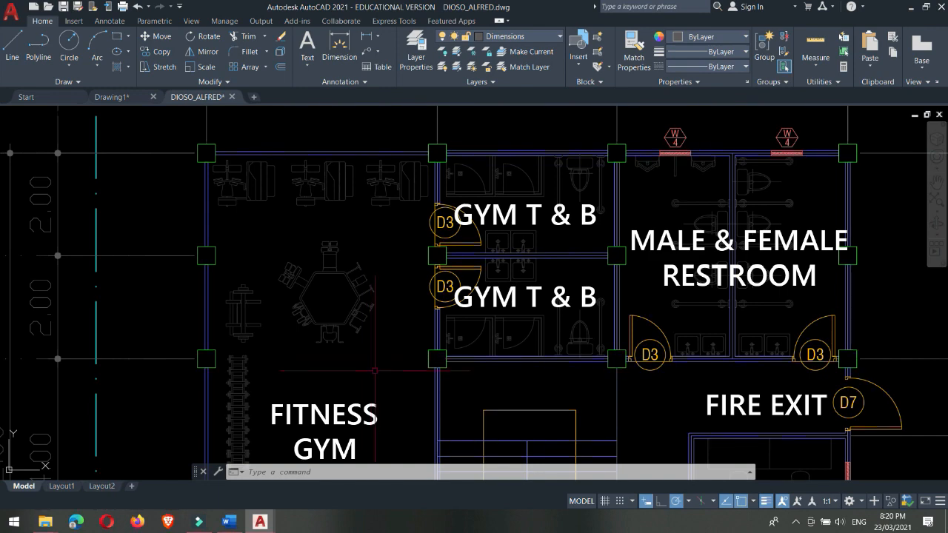
middle_click_drag(370, 355, 349, 332)
scroll(365, 301, "up", 2)
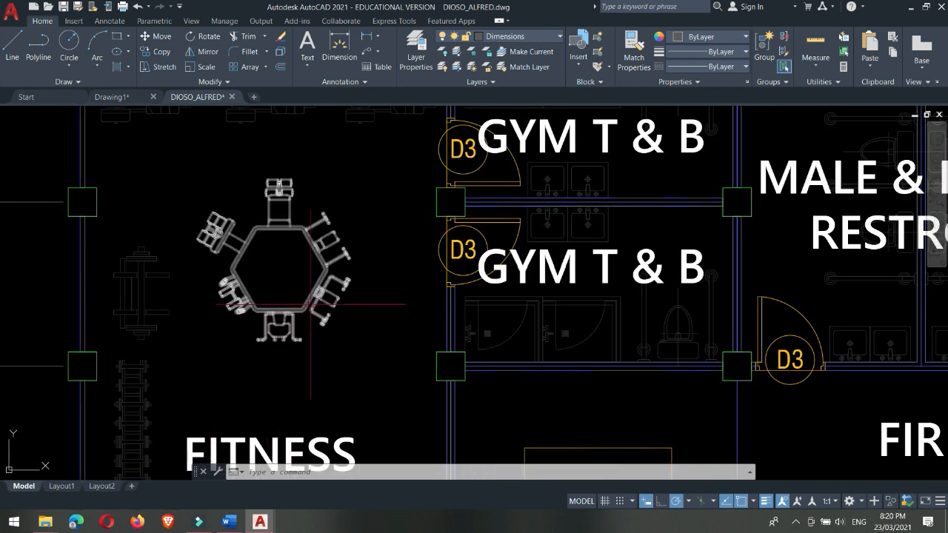
Step: Erase the hexagonal gym equipment block using a crossing selection that only partly covers it, and undo the erasure
mouse_move(311, 304)
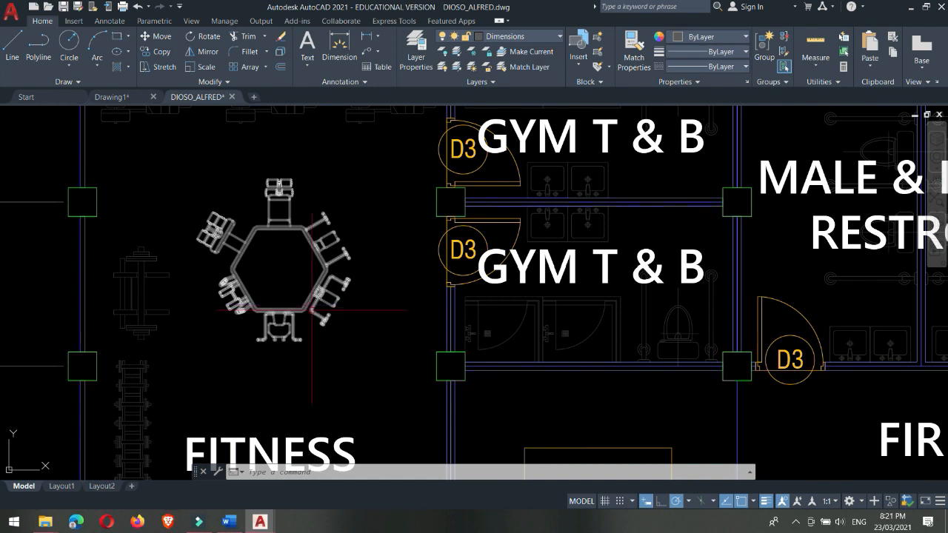
left_click(391, 383)
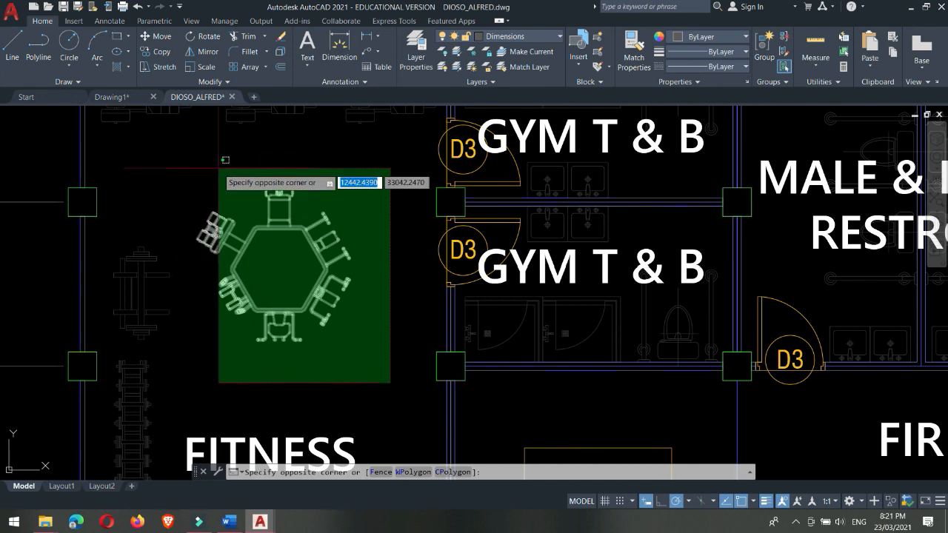
left_click(270, 265)
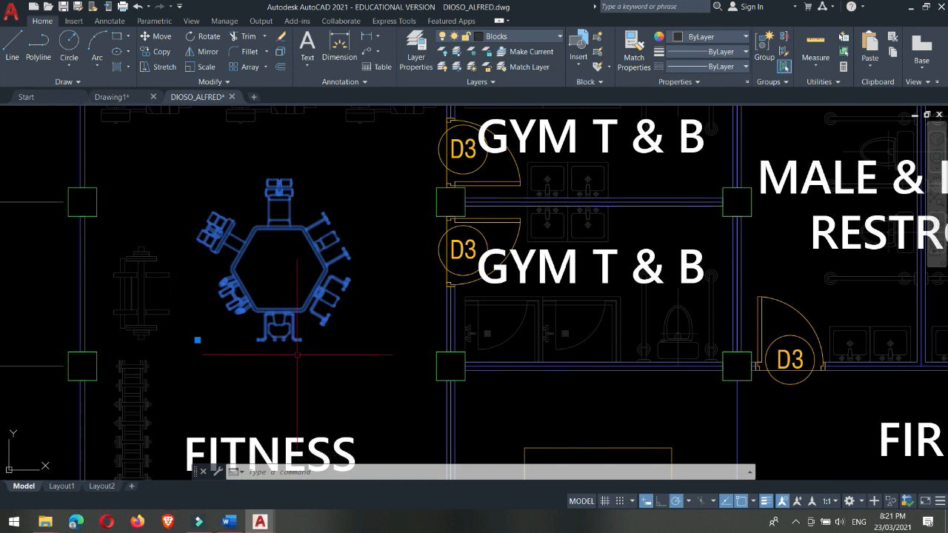
key("Delete")
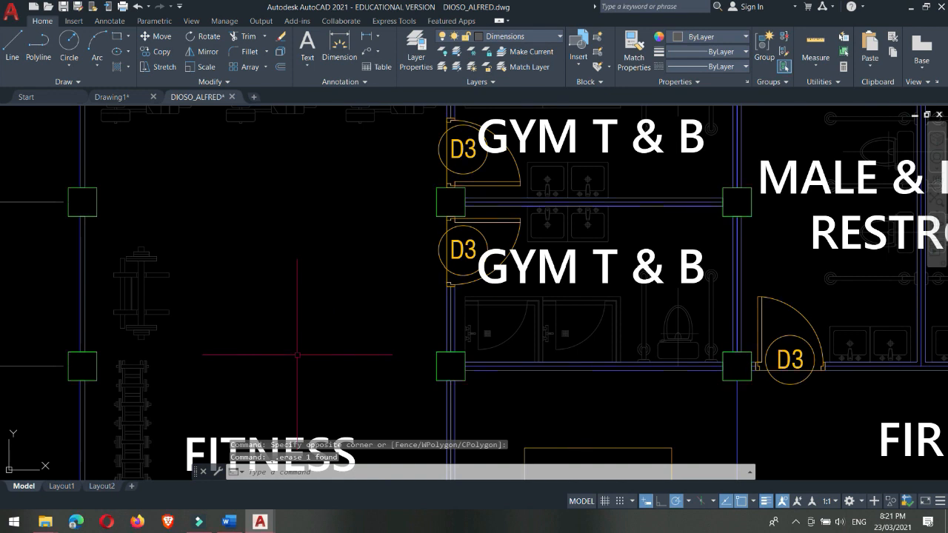
key("ctrl+z")
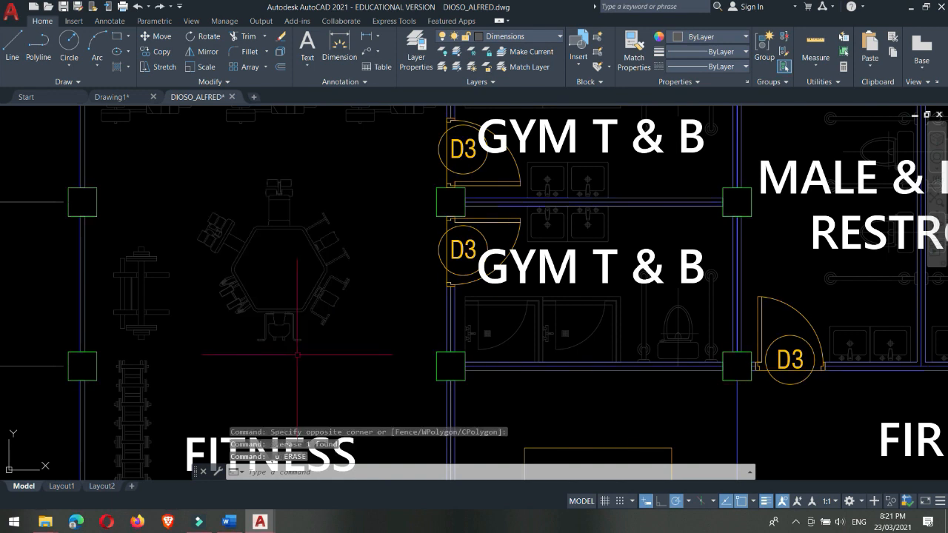
Step: Select the hexagonal gym equipment block with a window selection that fully encloses it, and clear the selection
left_click(157, 155)
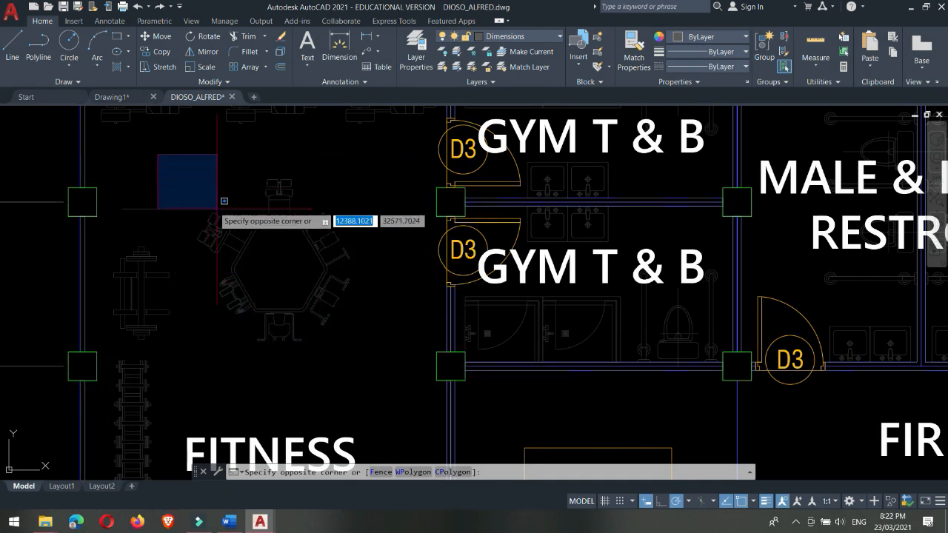
left_click(407, 374)
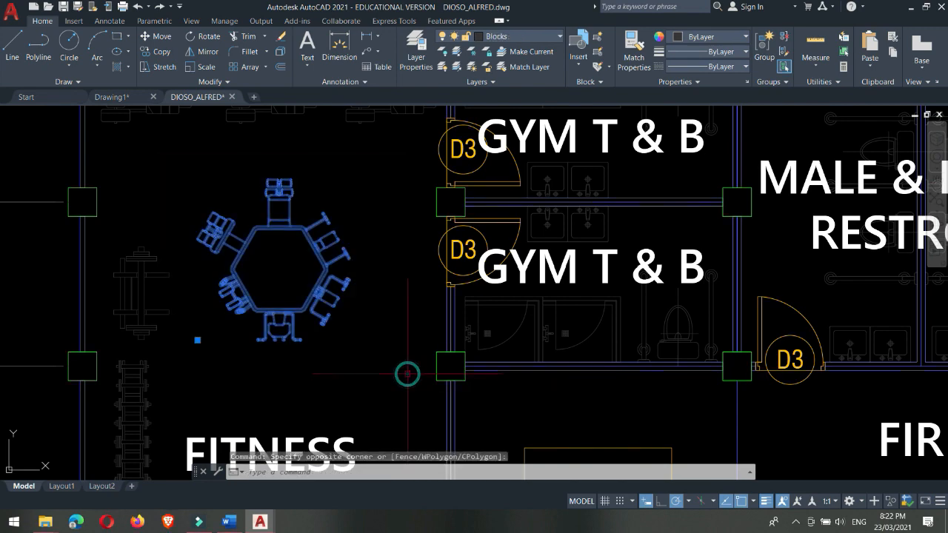
scroll(385, 292, "down", 3)
scroll(330, 294, "up", 3)
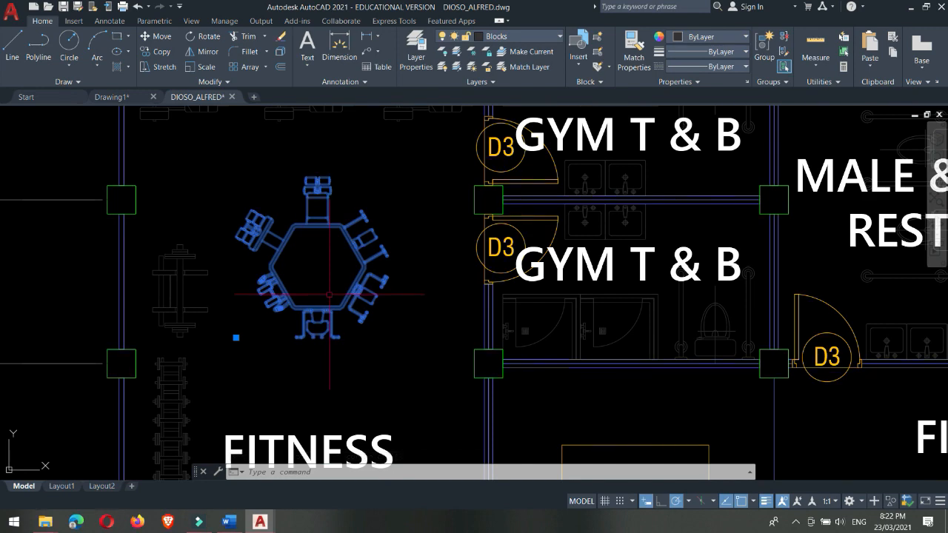
key("Escape")
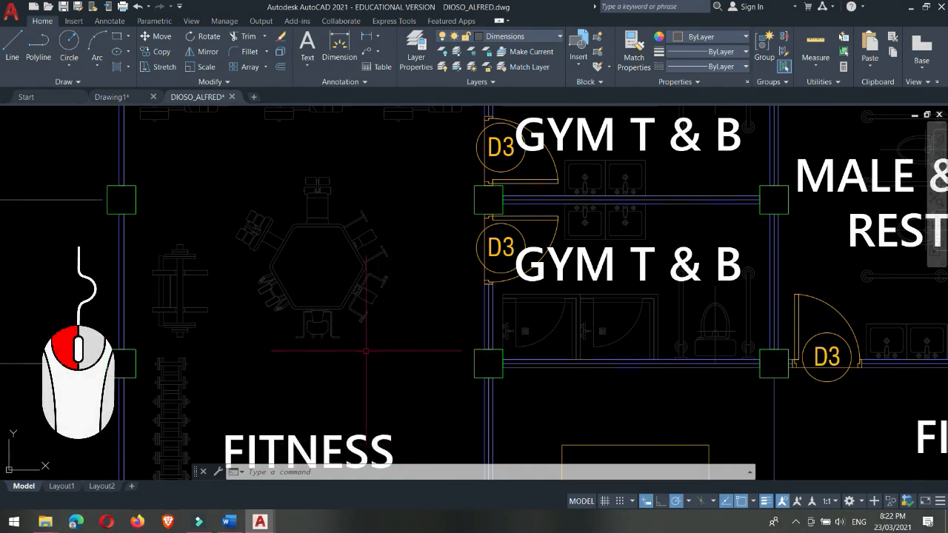
Step: Try window and crossing lasso selections on the gym equipment blocks, and clear the selection
mouse_move(365, 351)
left_mouse_down()
mouse_move(304, 315)
mouse_move(262, 340)
mouse_move(179, 244)
mouse_move(222, 185)
mouse_move(348, 188)
mouse_move(442, 251)
mouse_move(421, 365)
mouse_move(389, 369)
mouse_move(358, 310)
left_mouse_up()
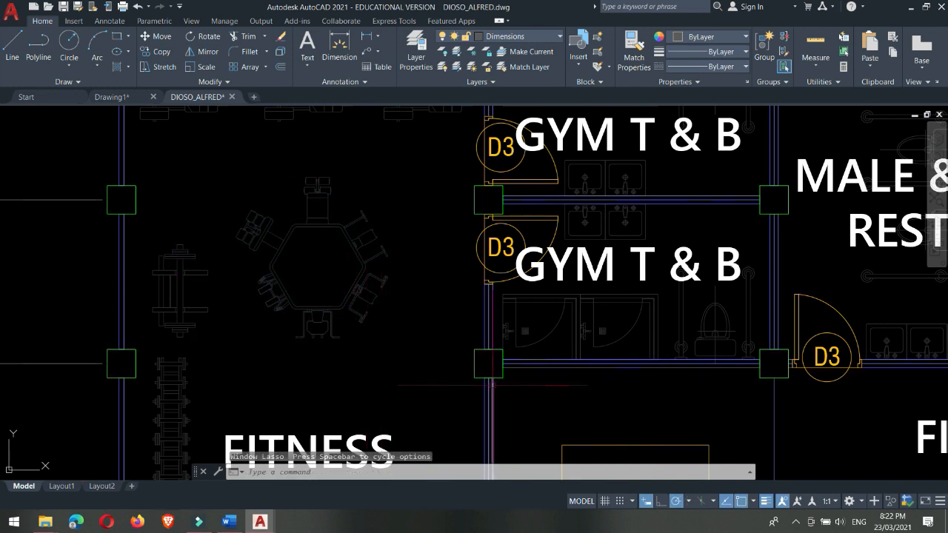
mouse_move(421, 357)
left_mouse_down()
mouse_move(369, 378)
mouse_move(238, 306)
mouse_move(191, 193)
mouse_move(400, 167)
mouse_move(453, 252)
mouse_move(429, 349)
left_mouse_up()
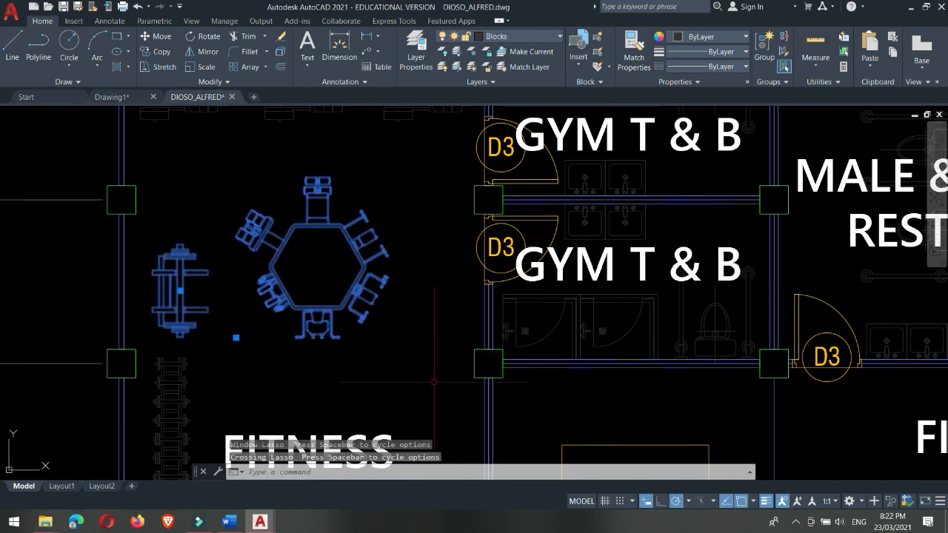
key("Escape")
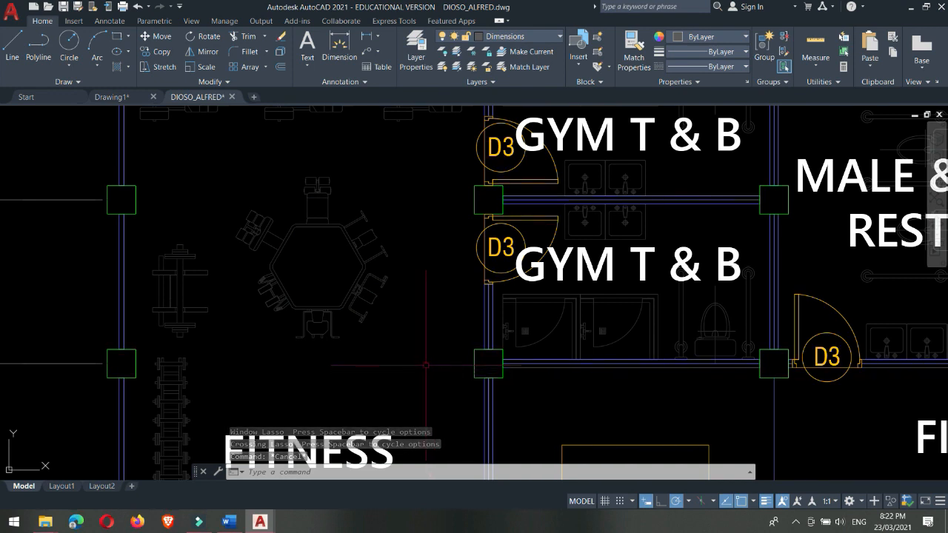
Step: Select the hexagonal equipment, the bench beside it and the dumbbell rack with one crossing selection, and clear the selection
middle_click_drag(431, 377, 451, 331)
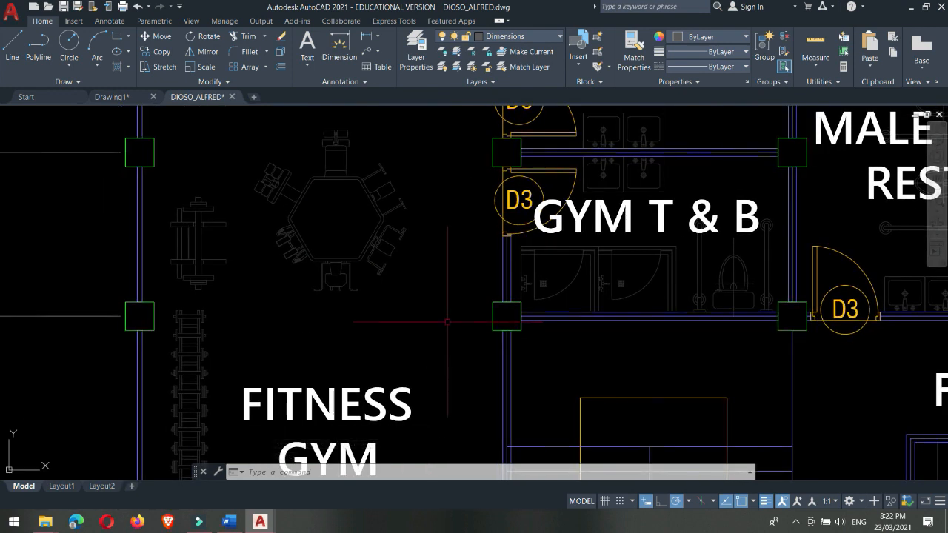
left_click(455, 354)
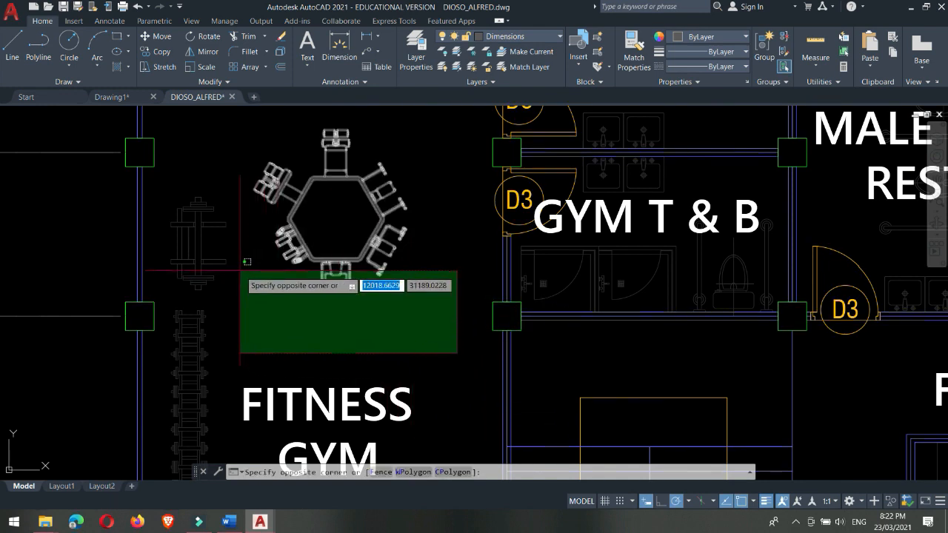
left_click(195, 252)
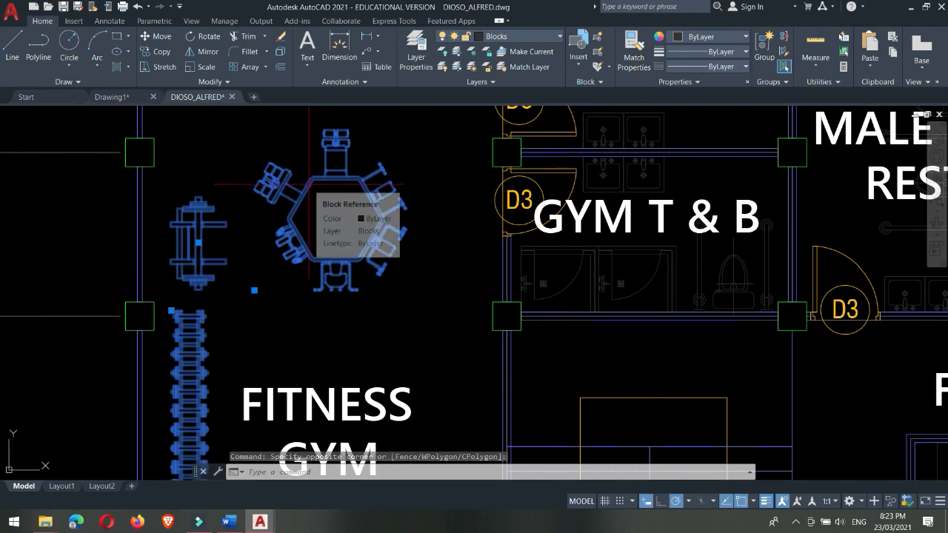
key("Escape")
Step: Window-select the gym's outer wall segment, its upper column and the adjacent bench, and clear the selection
middle_click_drag(287, 252, 337, 285)
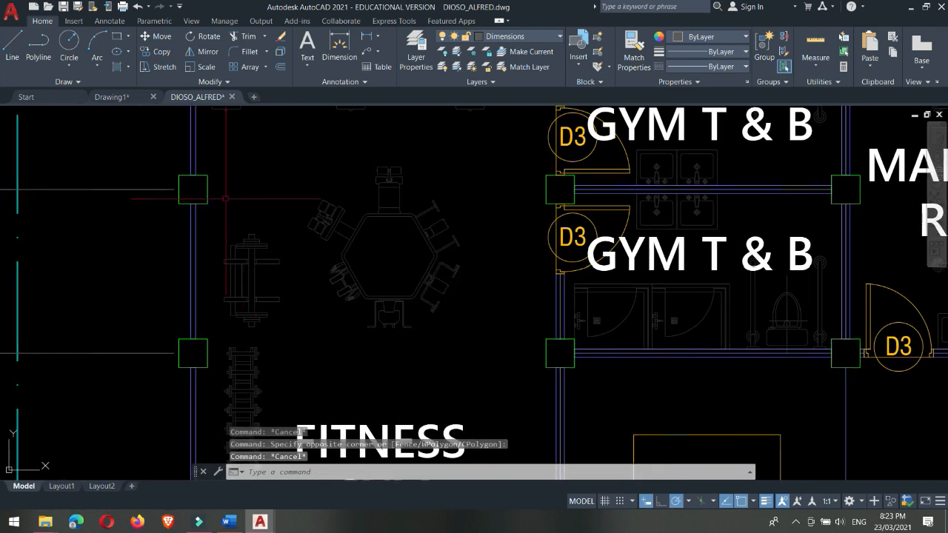
left_click(159, 152)
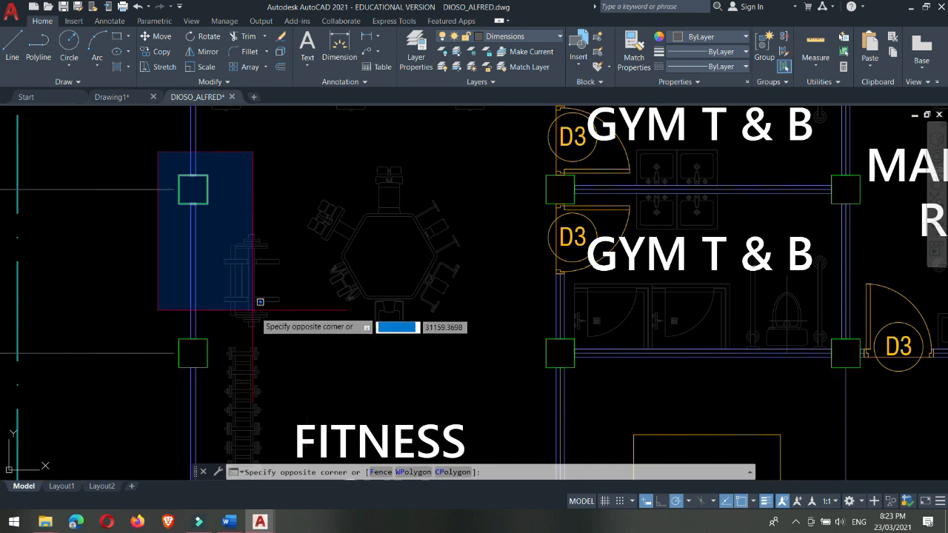
left_click(314, 354)
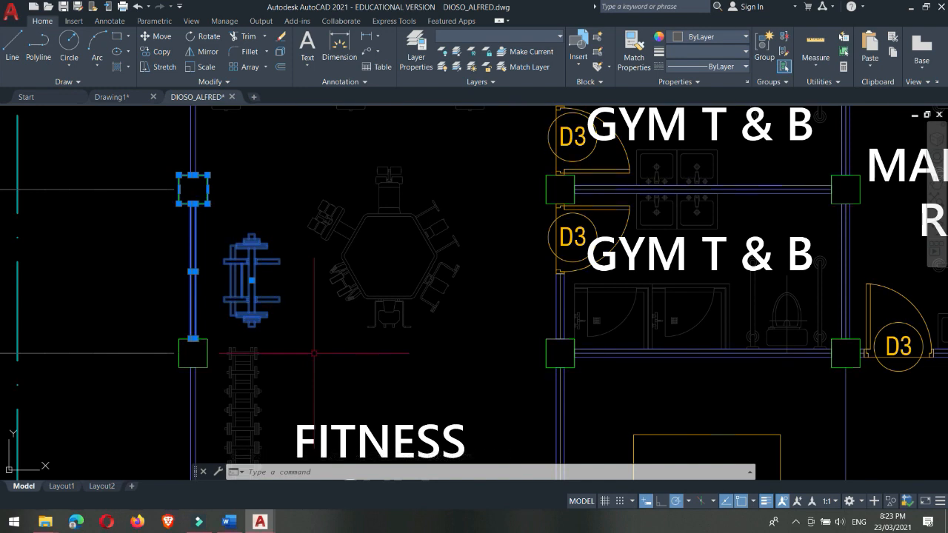
key("Escape")
Step: Erase everything touched by a crossing selection across the ground floor plan from just above gridline B to just above gridline D
scroll(314, 353, "down", 4)
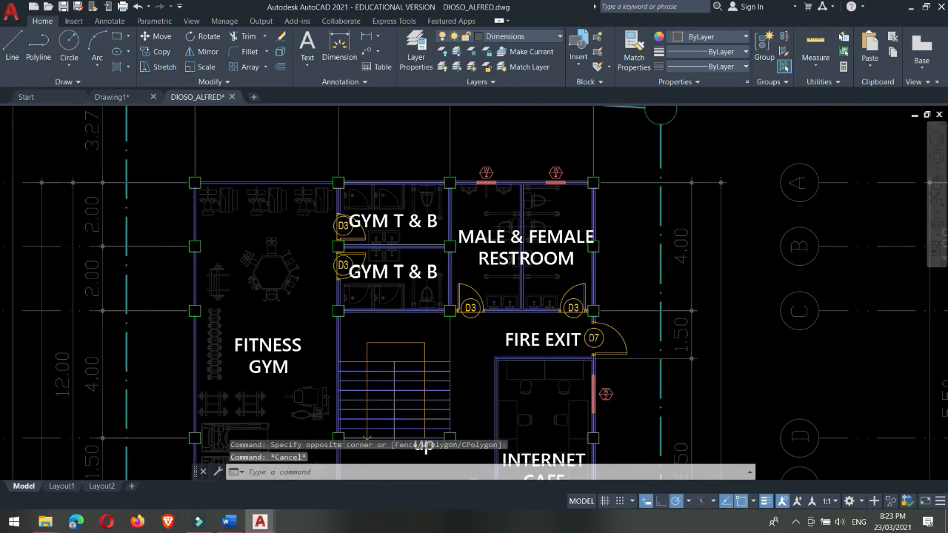
scroll(474, 311, "down", 2)
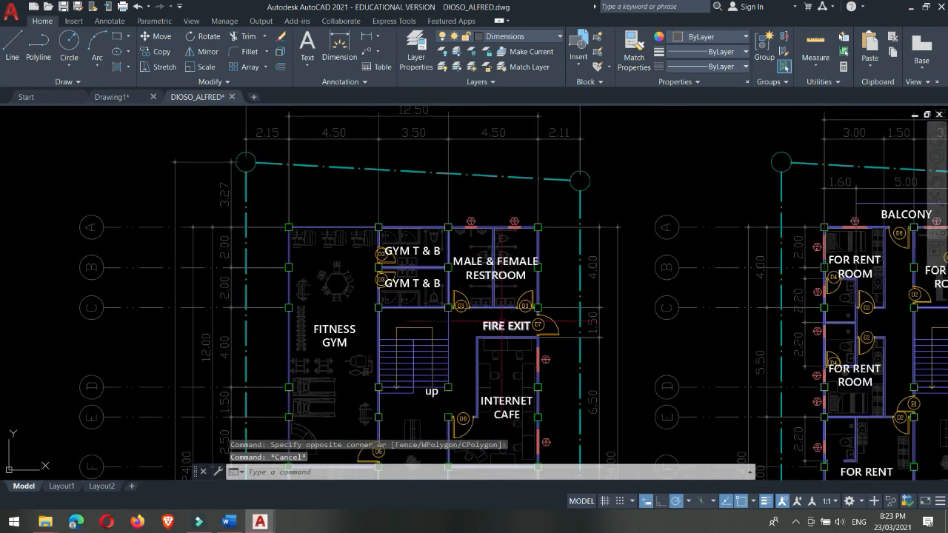
scroll(508, 326, "up", 2)
scroll(511, 326, "down", 2)
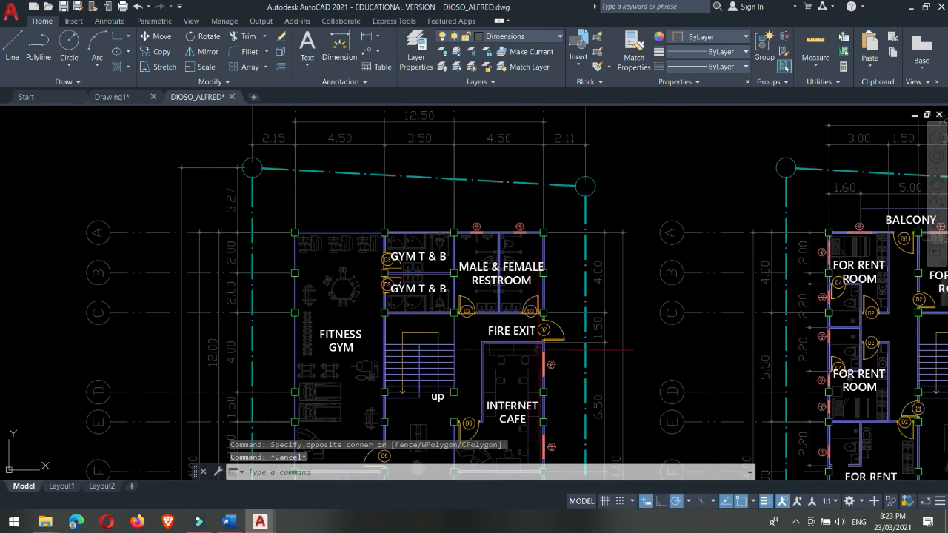
left_click(640, 372)
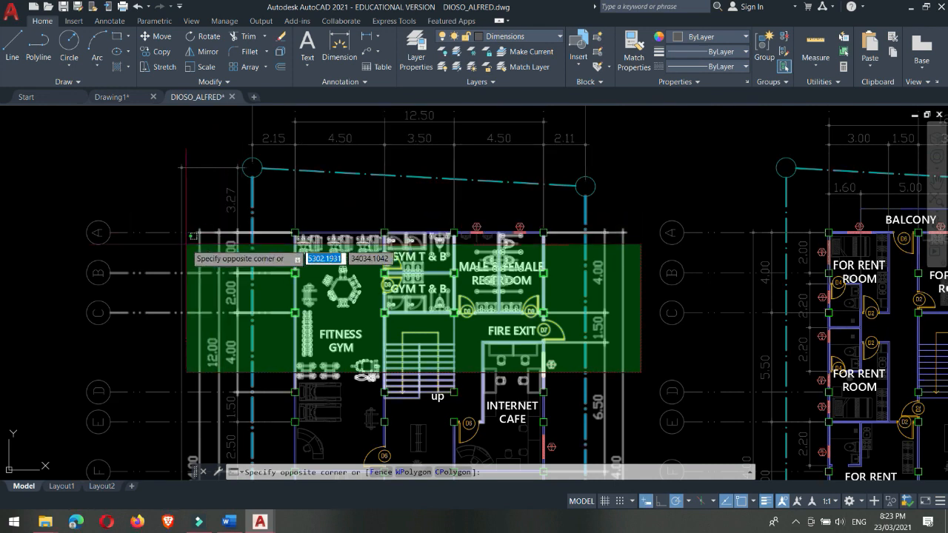
left_click(138, 260)
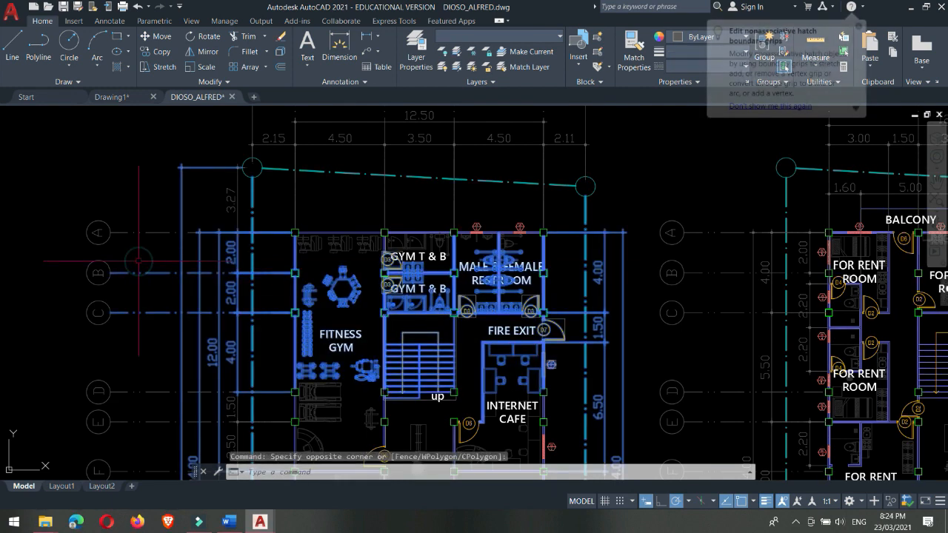
key("Delete")
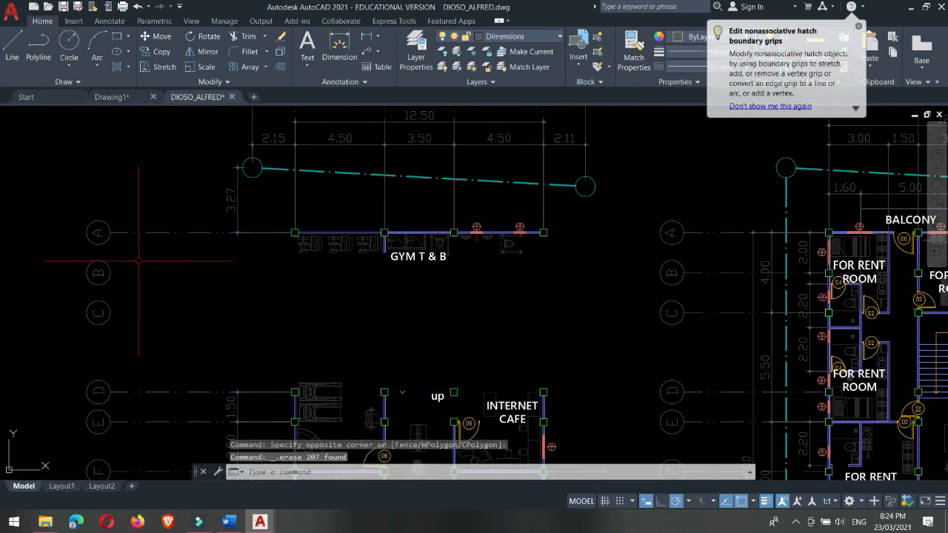
Step: Undo the last erase, pick the middle exercise machine along the gym's upper wall, and clear the selection
key("ctrl+z")
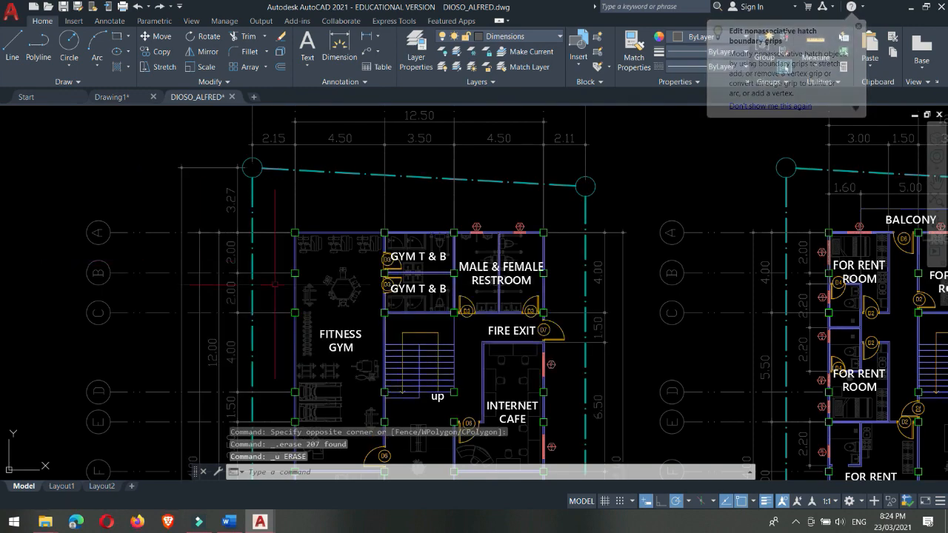
scroll(309, 275, "up", 2)
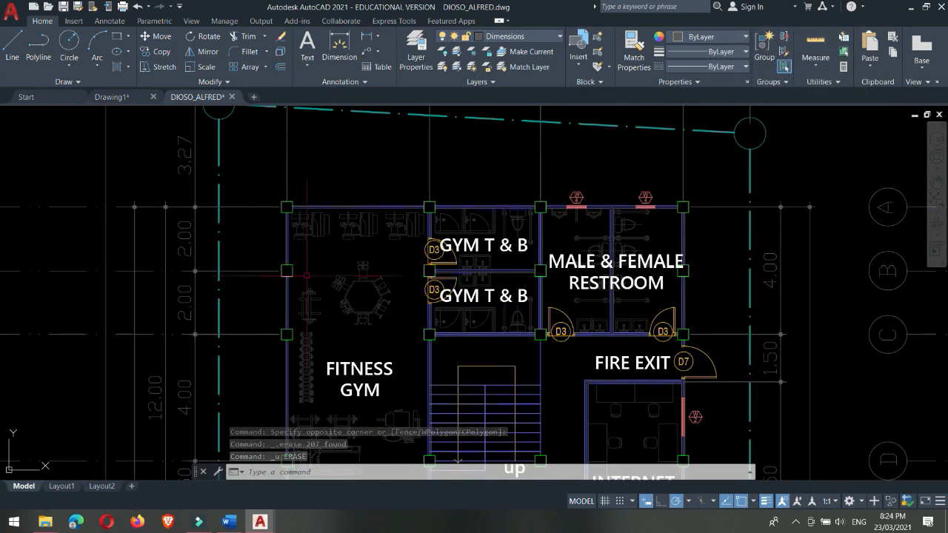
scroll(308, 277, "up", 2)
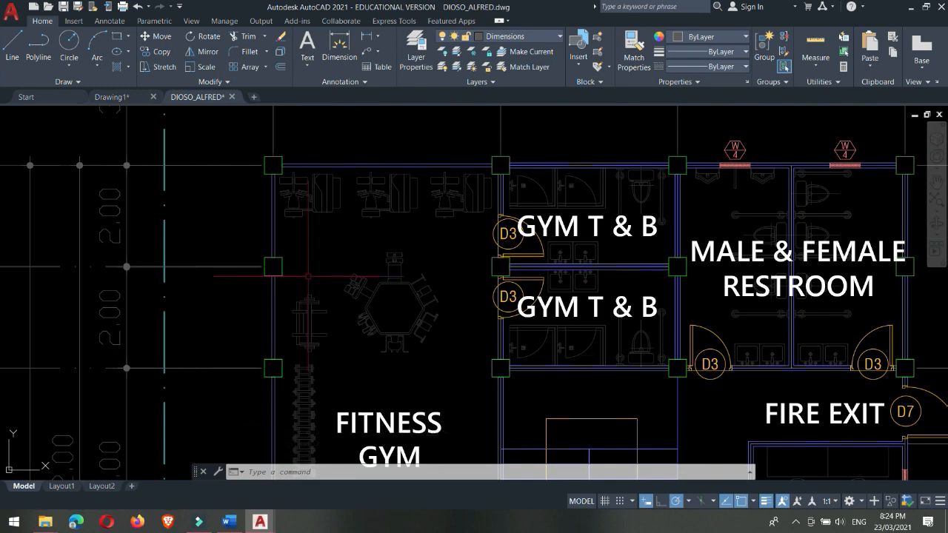
scroll(364, 221, "up", 2)
middle_click_drag(364, 221, 370, 317)
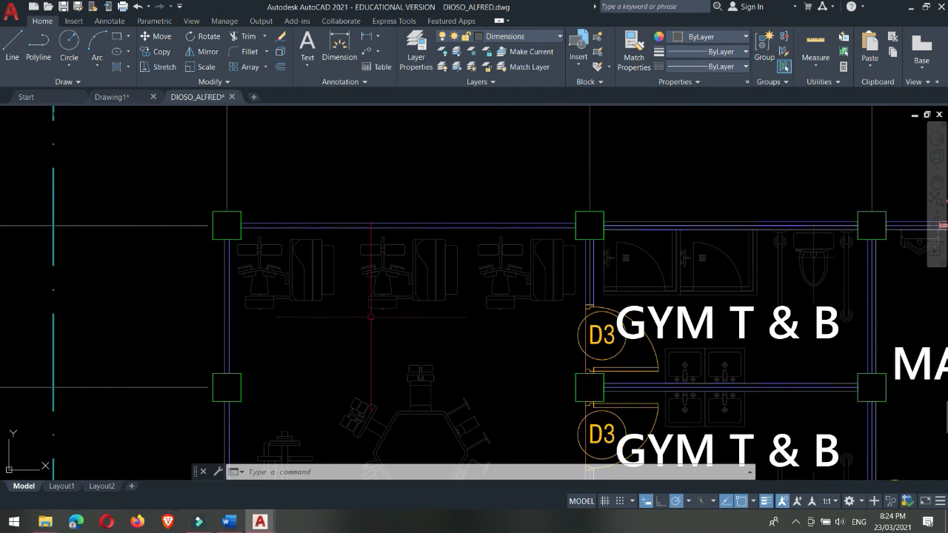
scroll(396, 274, "up", 2)
left_click(363, 288)
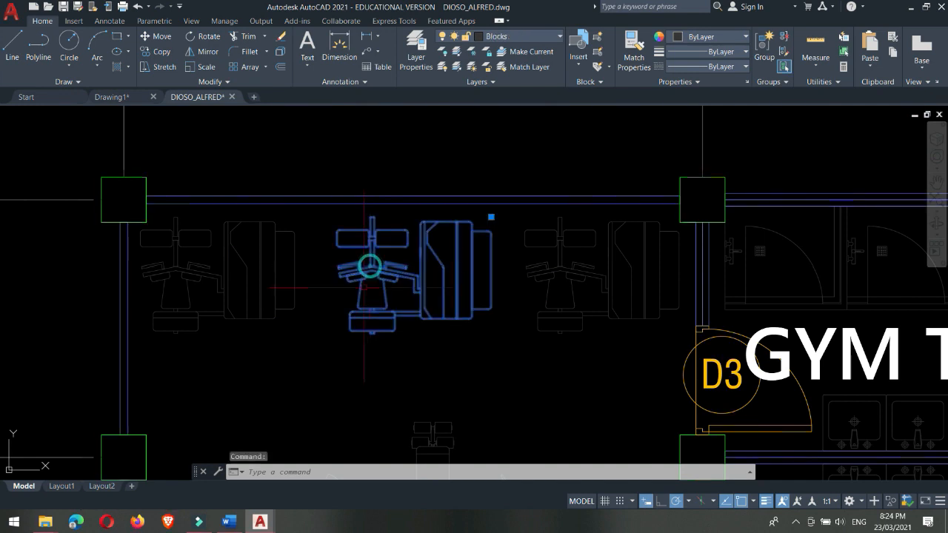
key("Escape")
Step: Erase the middle exercise machine with a window selection drawn around it, and undo the erase
left_click(291, 133)
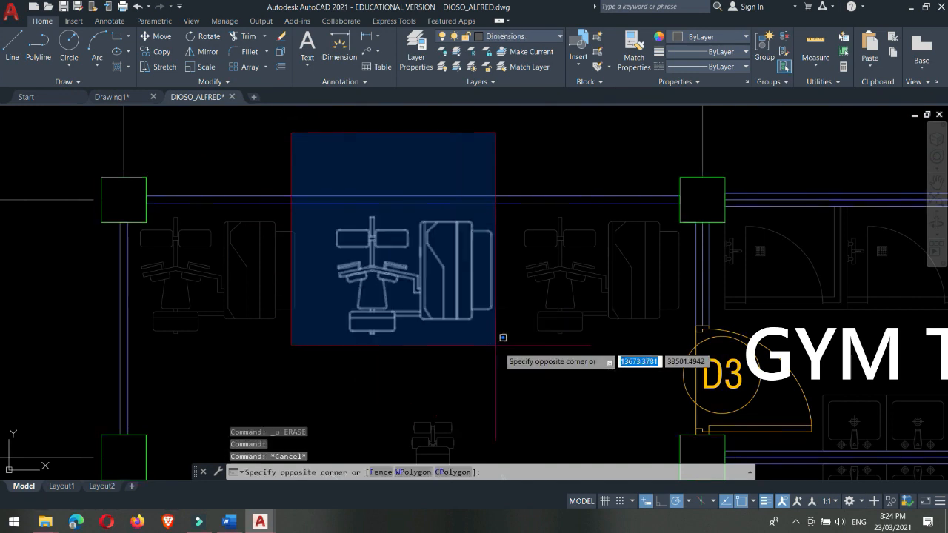
left_click(556, 381)
key("Delete")
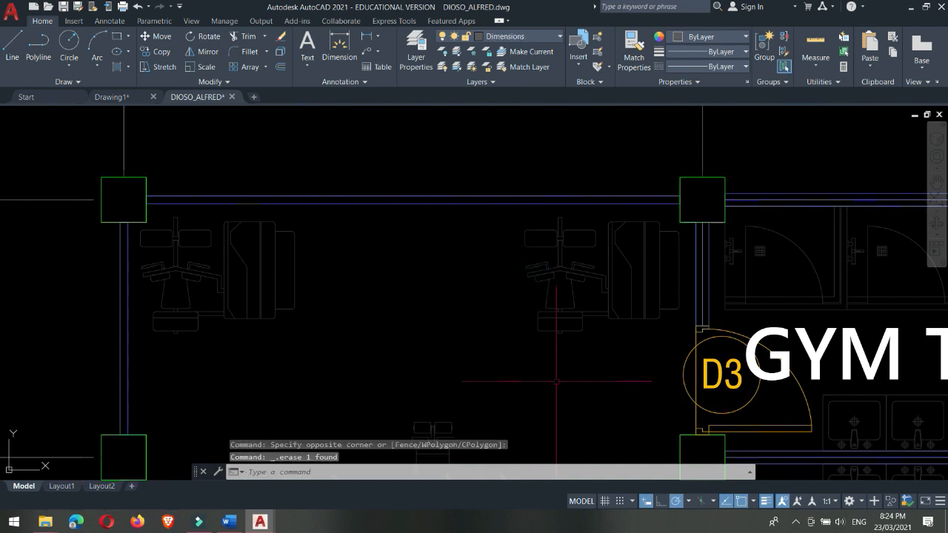
key("ctrl+z")
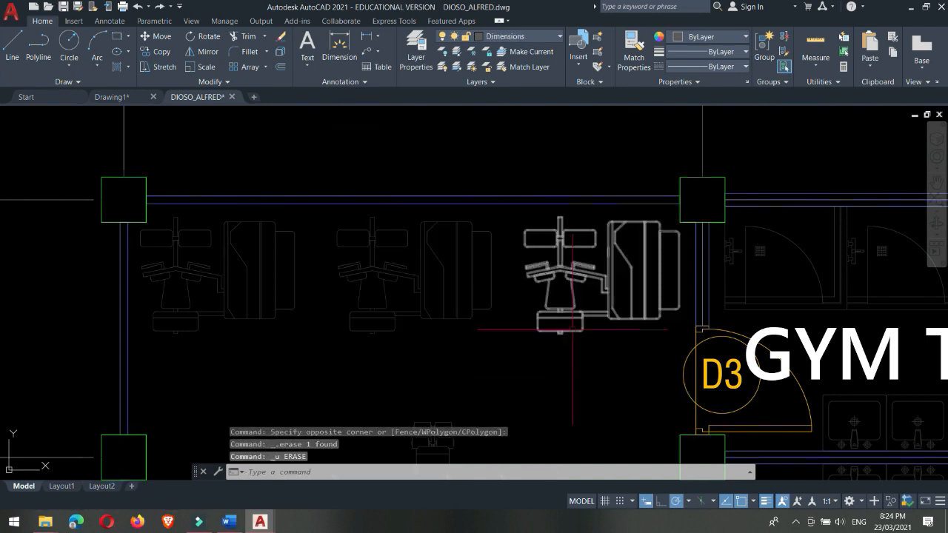
Step: Pick all three exercise machines along the gym's upper wall one by one, erase them, and undo the erase
left_click(394, 274)
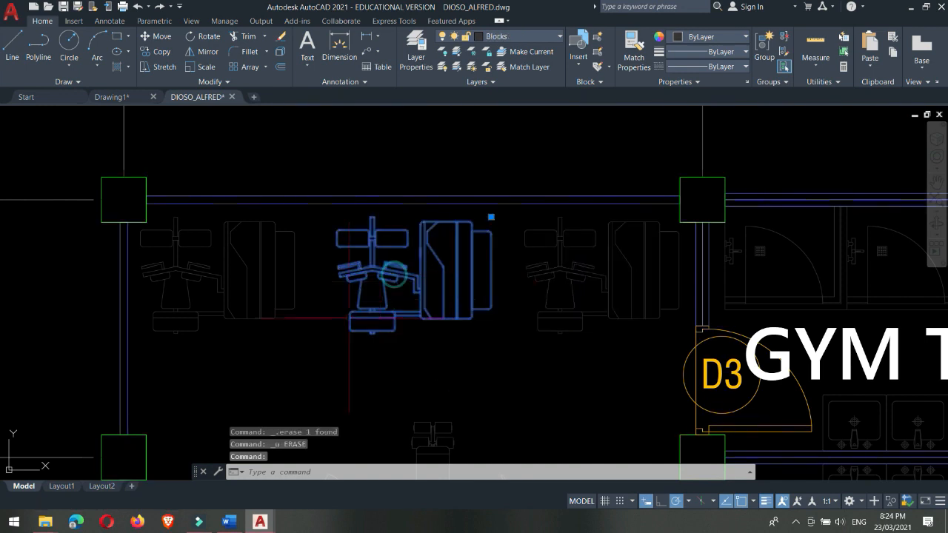
left_click(251, 270)
left_click(593, 268)
left_click(534, 324)
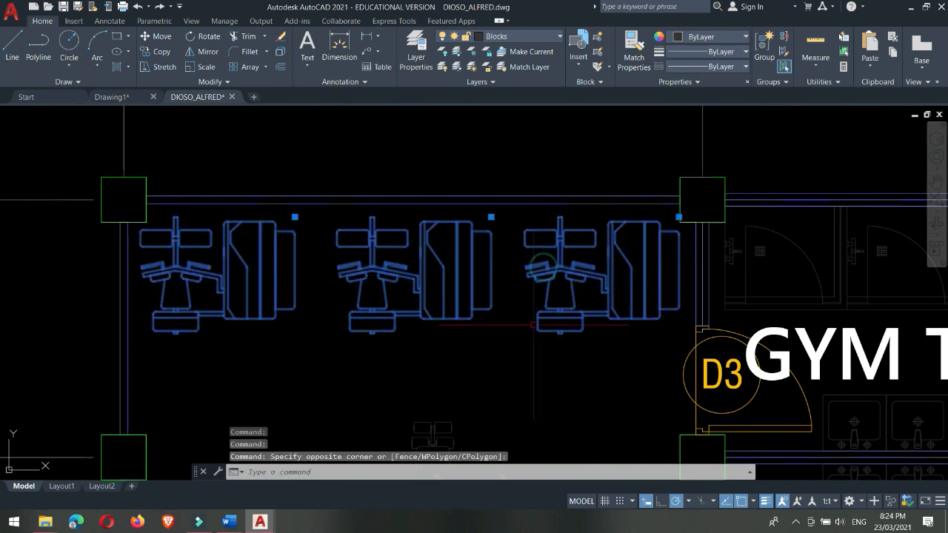
key("Delete")
right_click(533, 325)
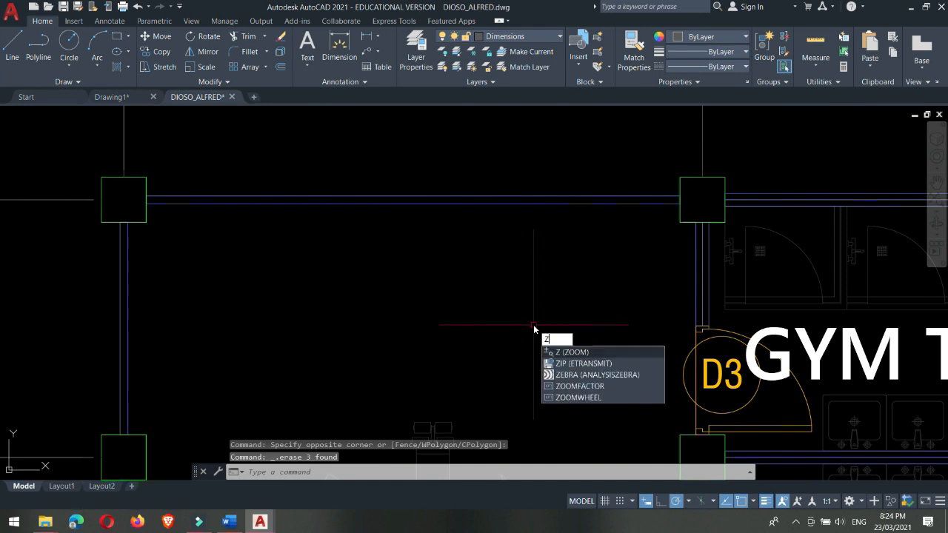
key("Escape")
key("ctrl+z")
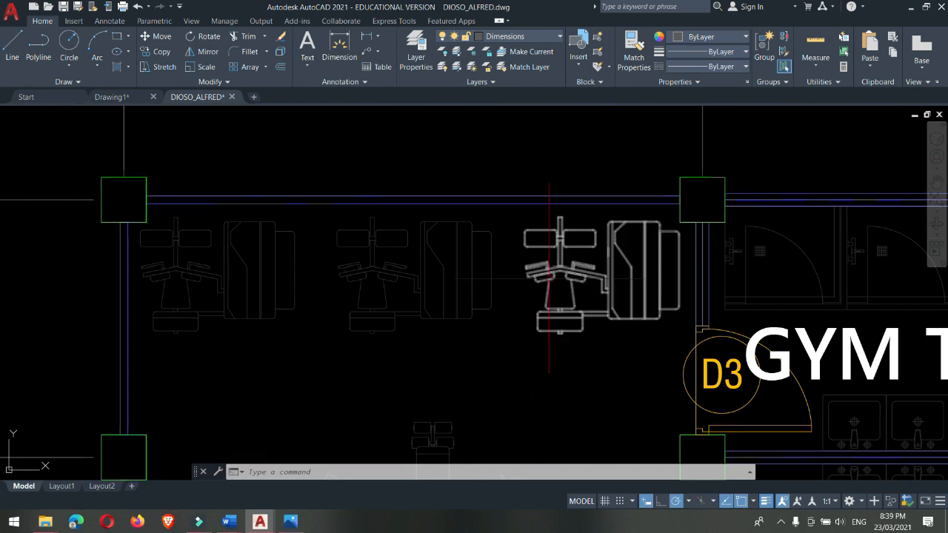
Step: Review the application's file commands and recent documents list, and close the list without choosing anything
mouse_move(549, 279)
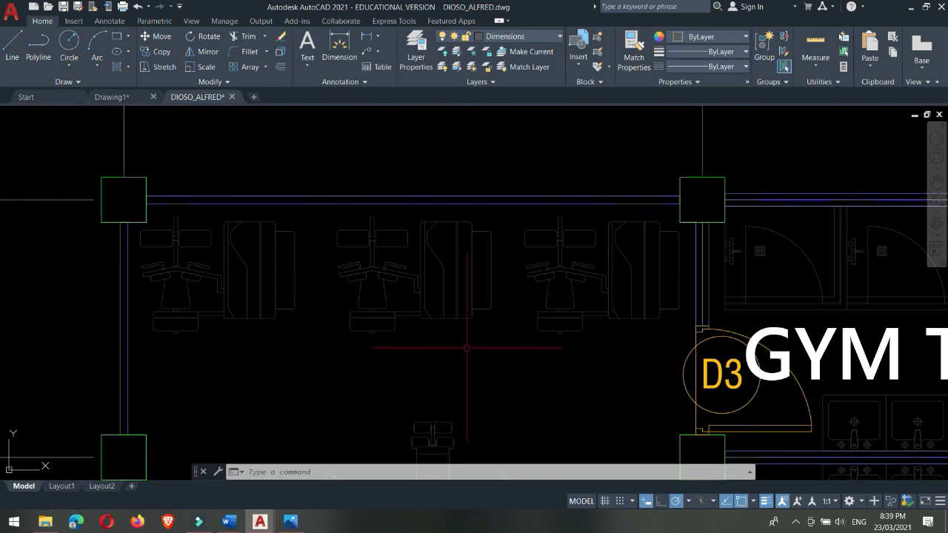
left_click(11, 18)
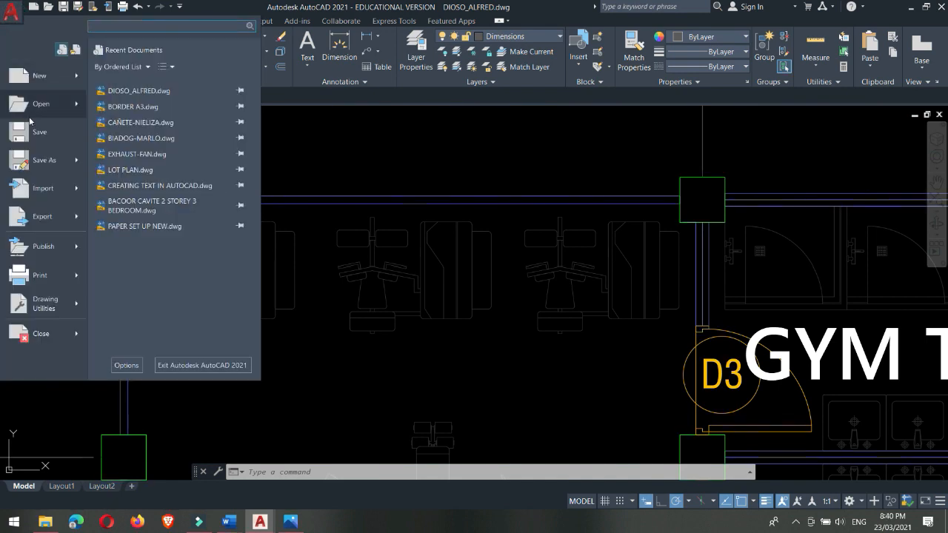
mouse_move(34, 195)
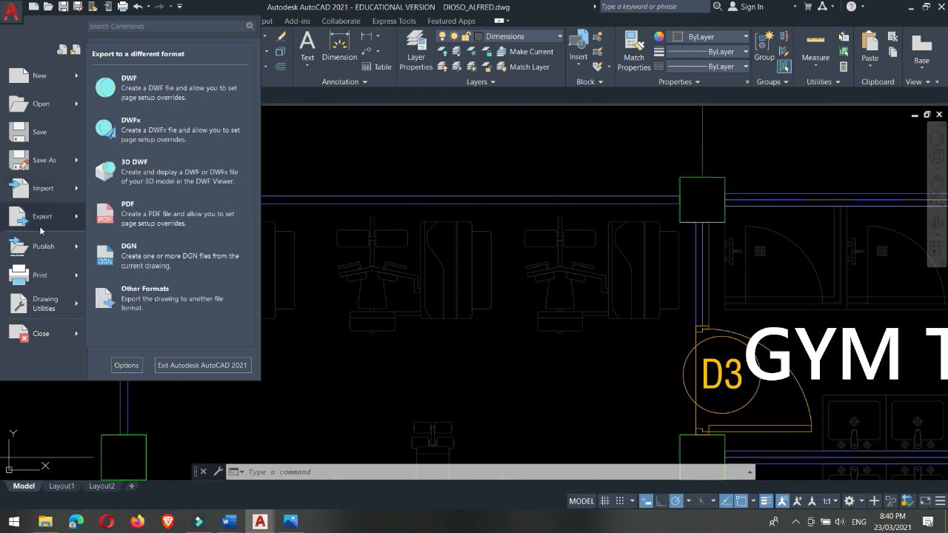
left_click(12, 13)
left_click(13, 12)
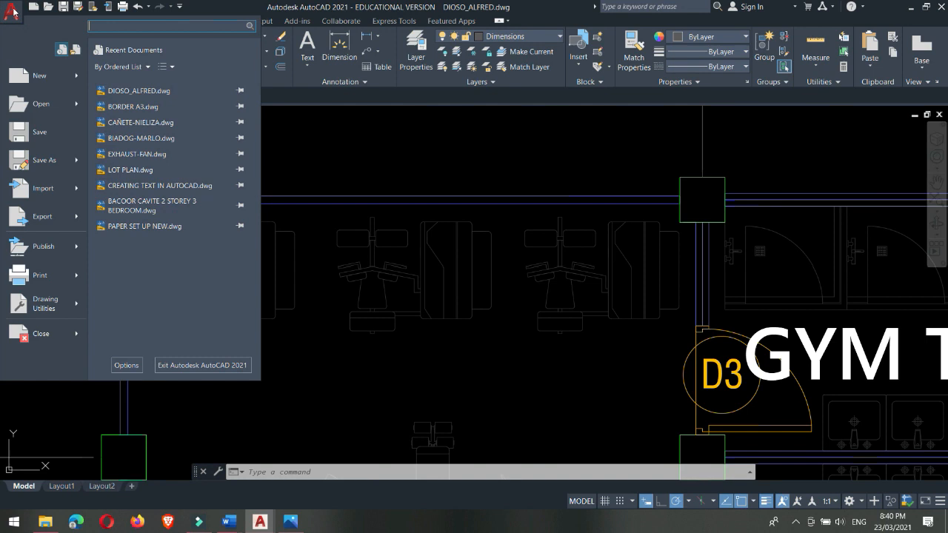
left_click(281, 131)
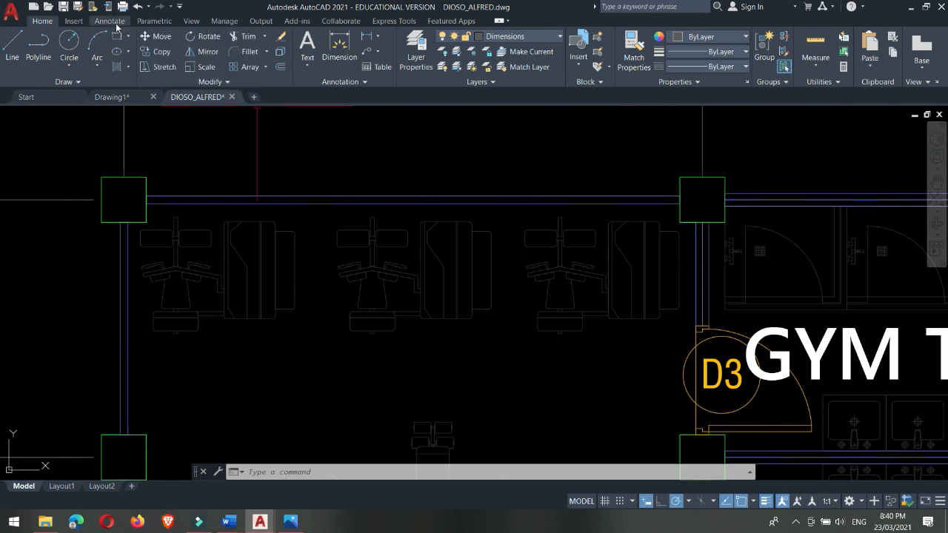
left_click(11, 12)
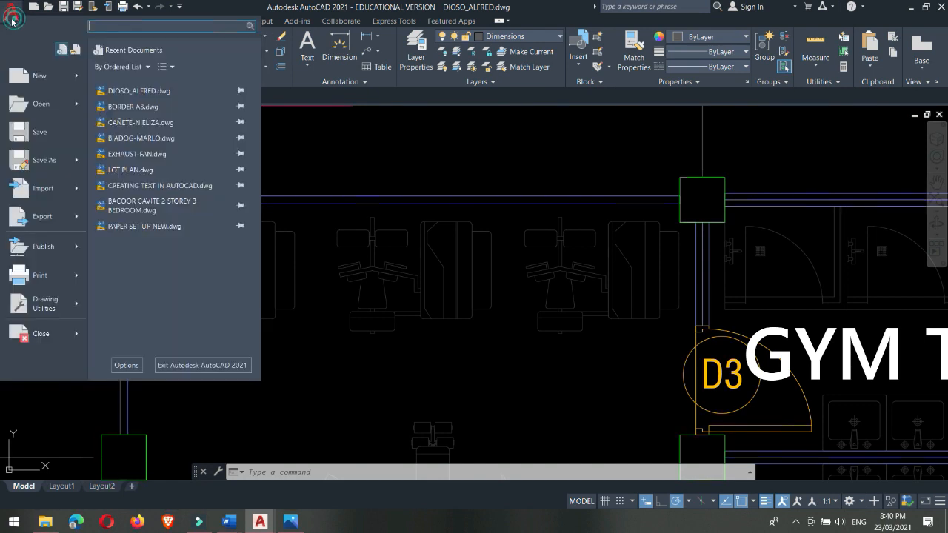
left_click(335, 285)
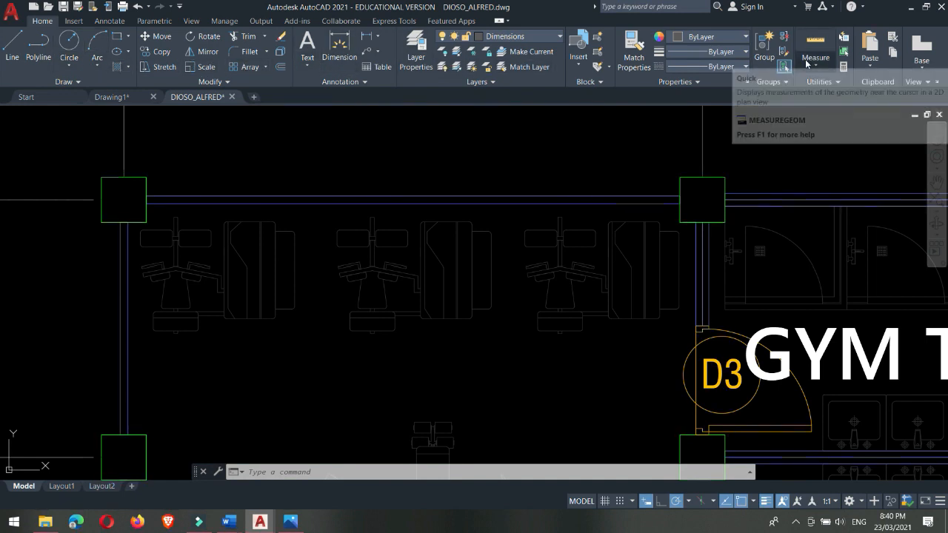
Step: Display the additional Draw tools and collapse them again without starting a command
left_click(97, 66)
left_click(78, 82)
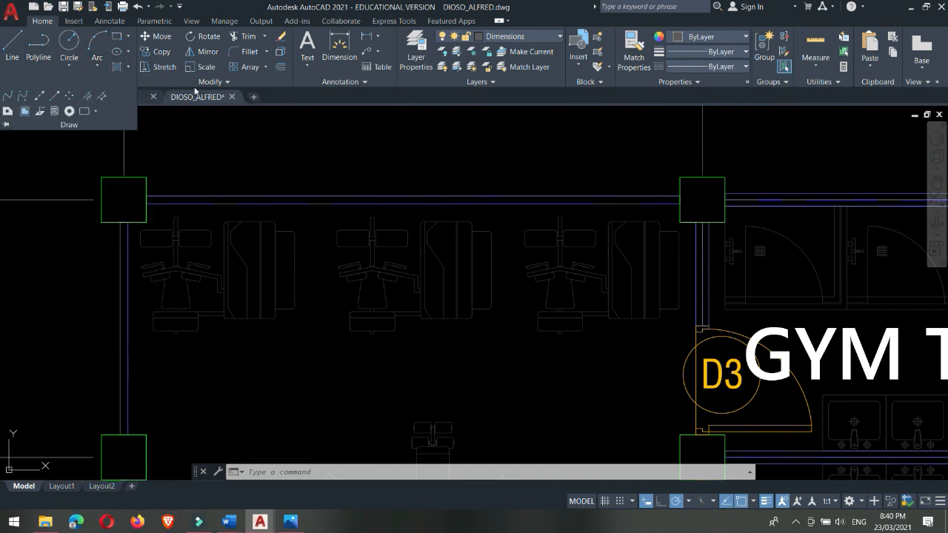
left_click(334, 148)
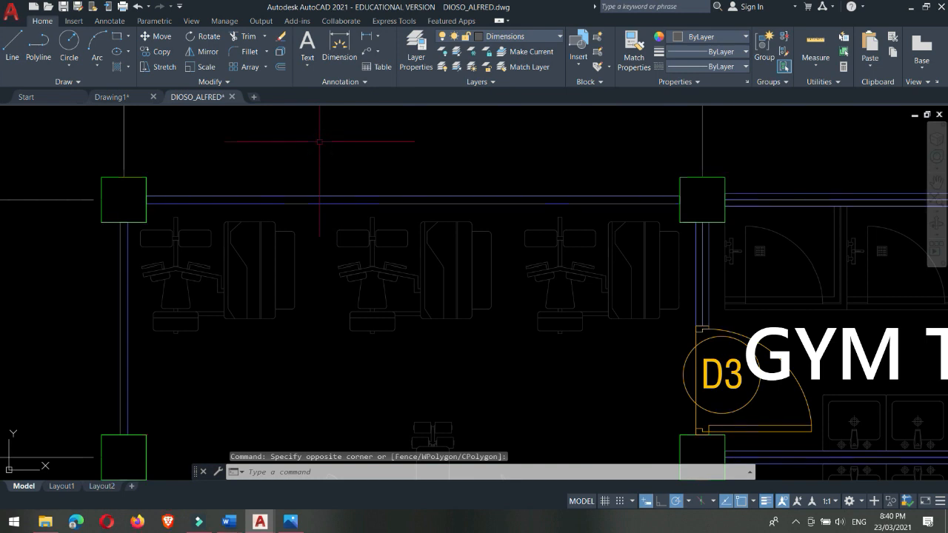
left_click(73, 85)
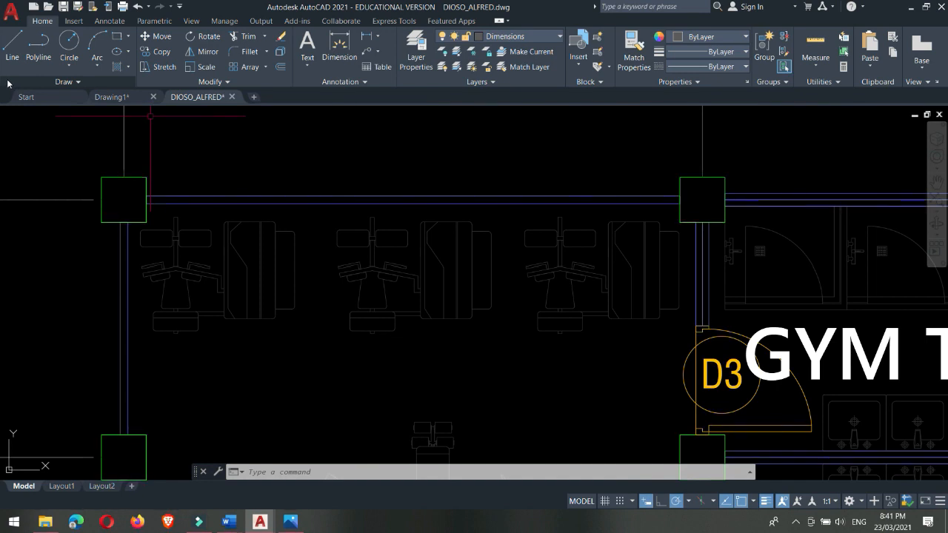
Step: Float the Draw tool group over the drawing area, reposition it, and return it to the ribbon
mouse_move(7, 82)
left_mouse_down()
mouse_move(162, 182)
mouse_move(231, 244)
mouse_move(230, 260)
left_mouse_up()
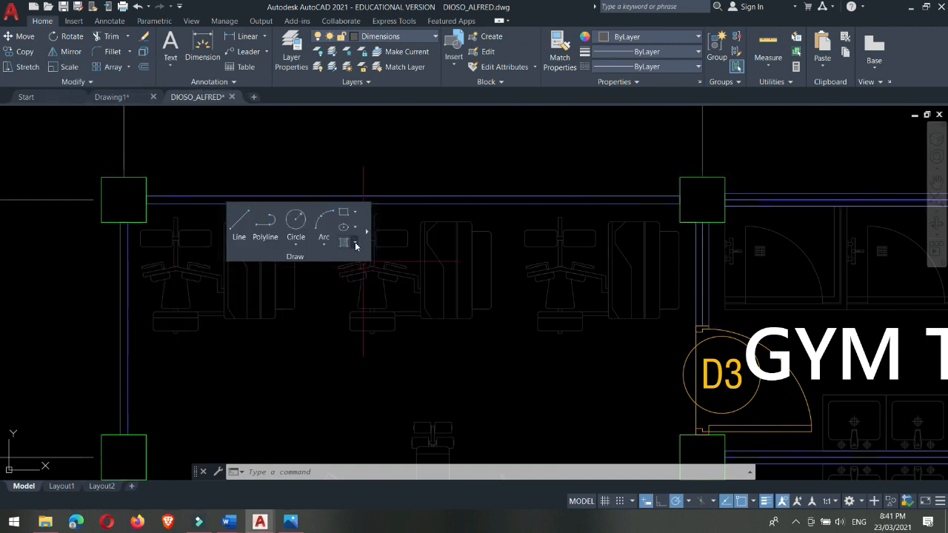
mouse_move(378, 226)
left_mouse_down()
mouse_move(413, 145)
mouse_move(417, 170)
left_mouse_up()
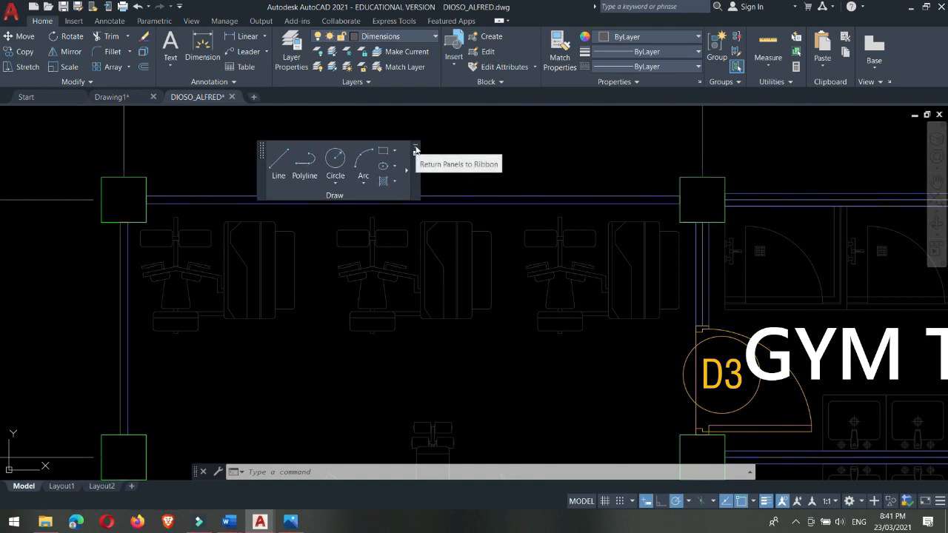
left_click(415, 149)
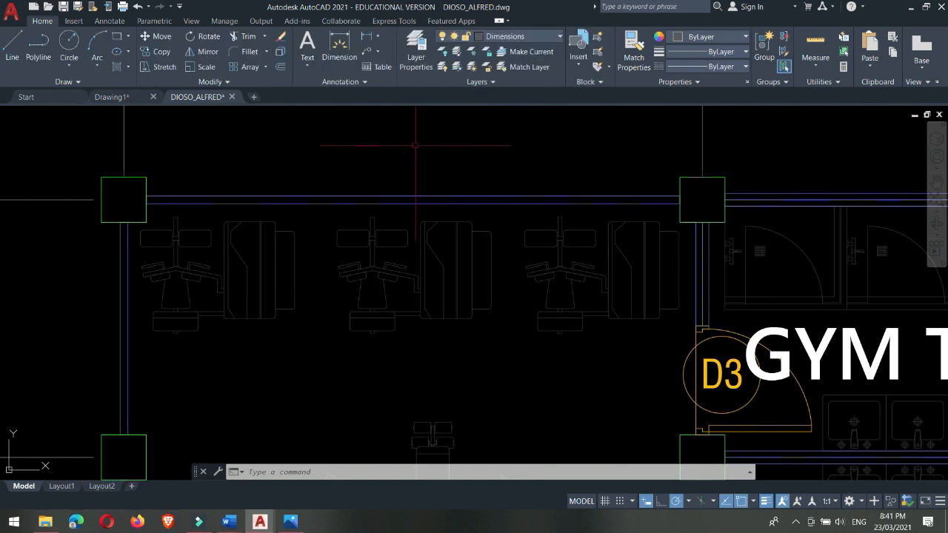
Step: Look through the ribbon's tool sets from Insert and Annotate through Collaborate and Express Tools, and return to the Home tools
left_click(79, 25)
left_click(95, 26)
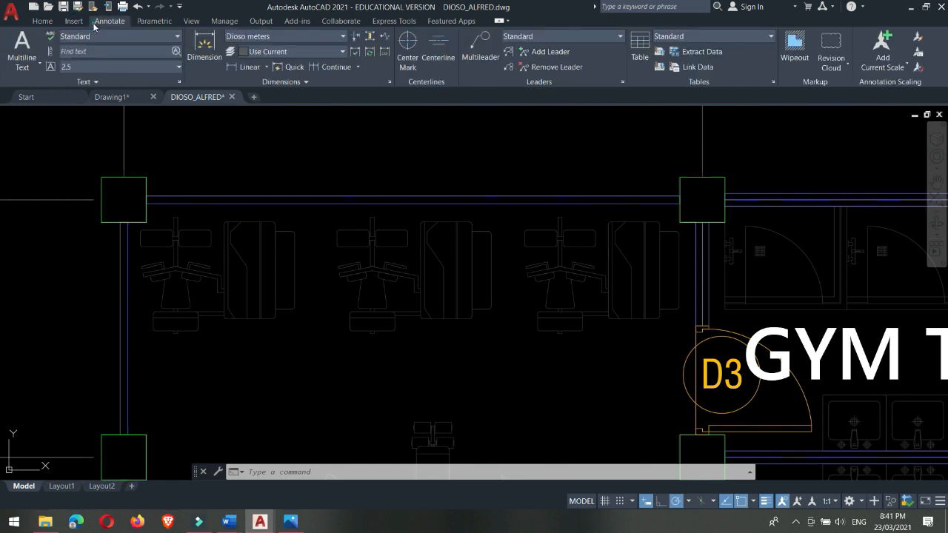
left_click(154, 23)
left_click(191, 24)
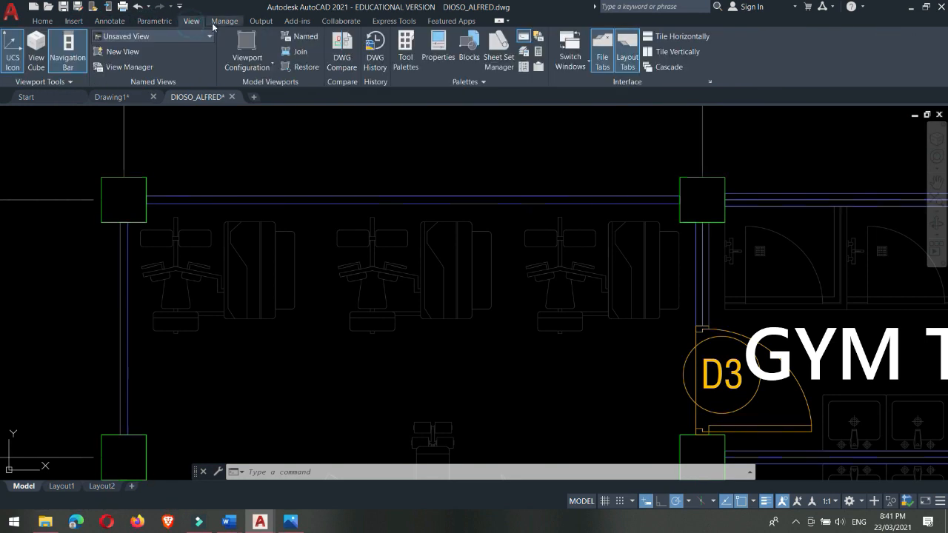
left_click(216, 23)
left_click(263, 24)
left_click(296, 24)
left_click(336, 25)
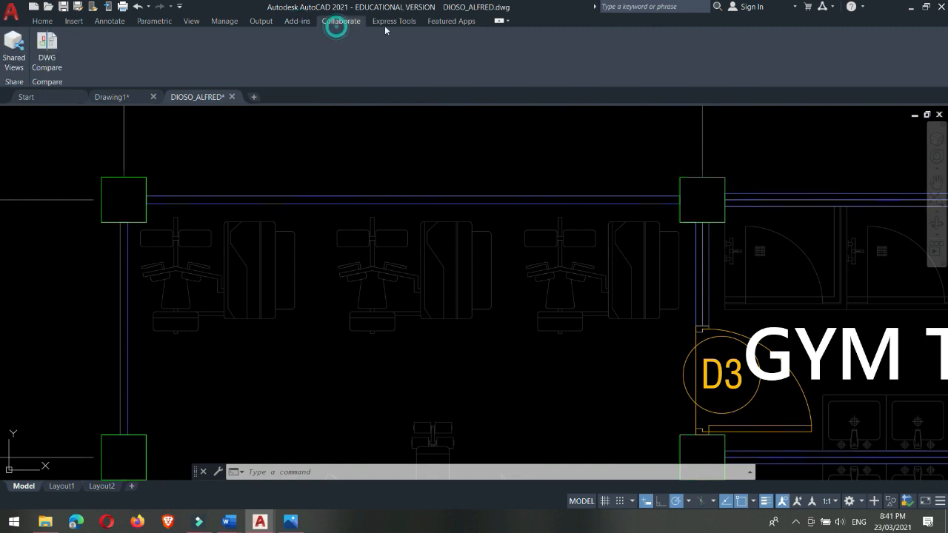
left_click(414, 23)
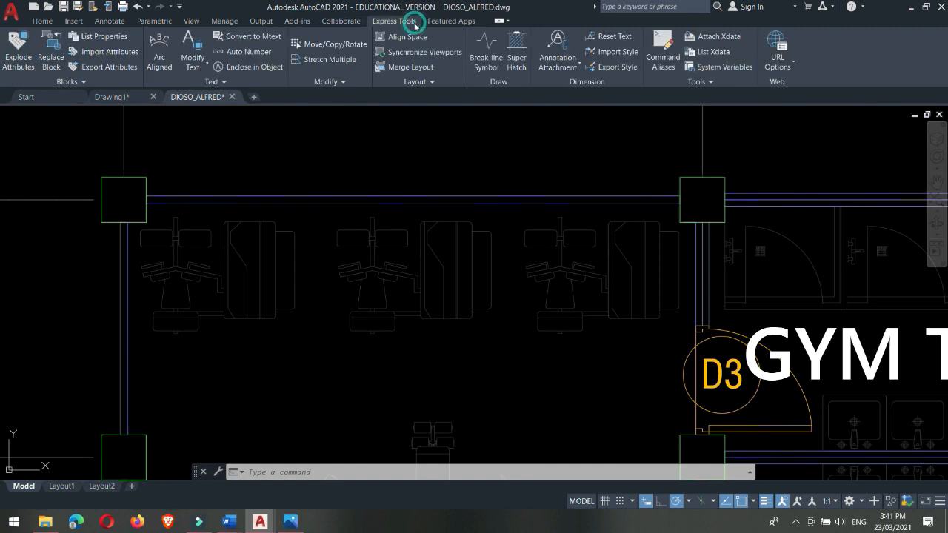
left_click(42, 21)
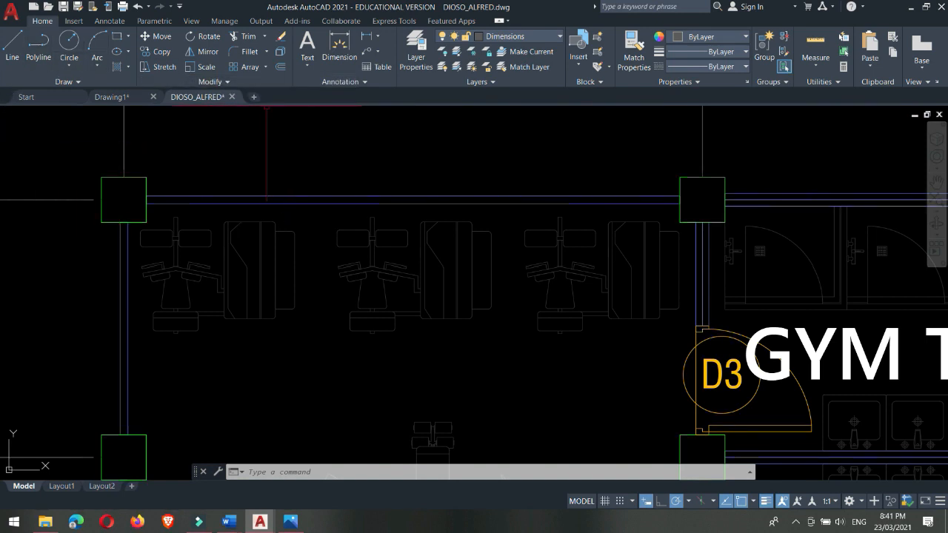
Step: Switch to the empty Drawing1 file and back to the floor plan drawing
left_click(59, 97)
left_click(115, 97)
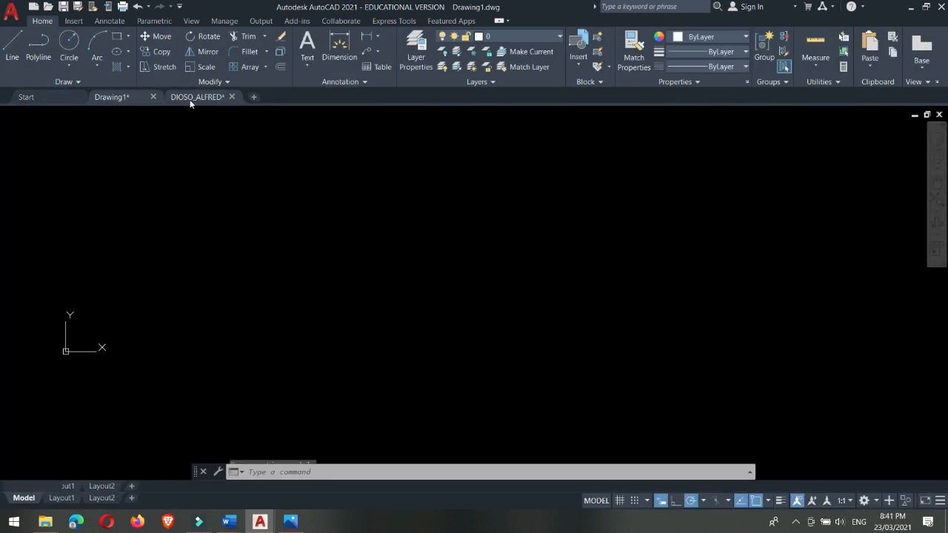
left_click(190, 99)
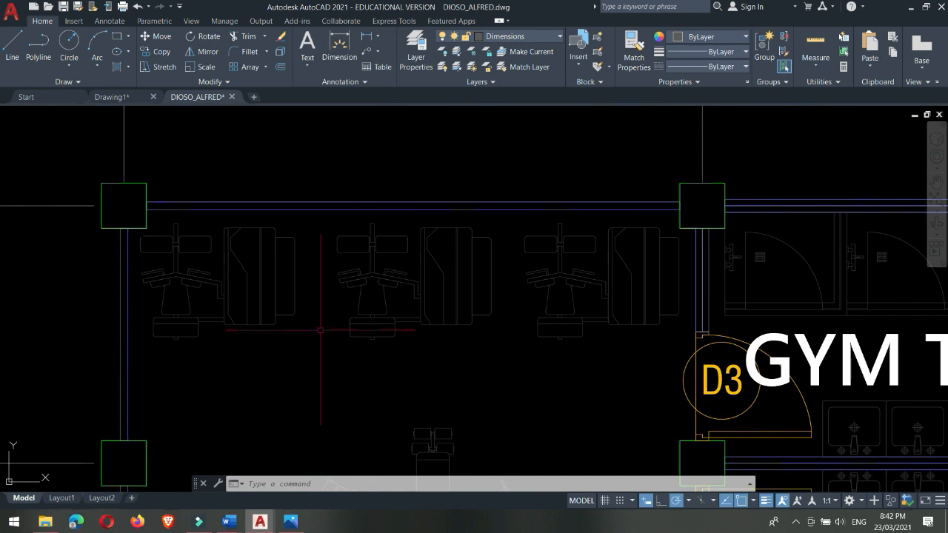
Step: View both floor plans in model space and preview the drawing's Layout1 sheet
scroll(319, 331, "down", 5)
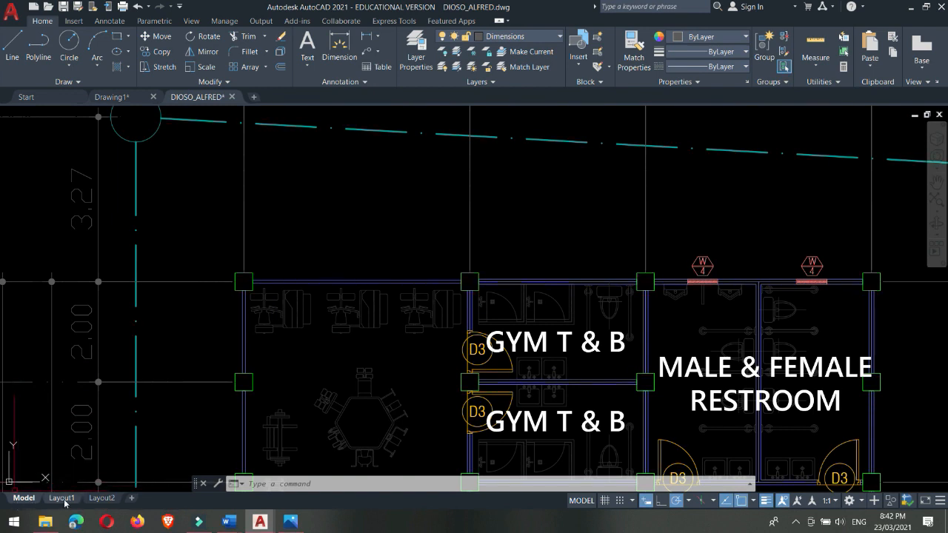
mouse_move(64, 502)
mouse_move(97, 504)
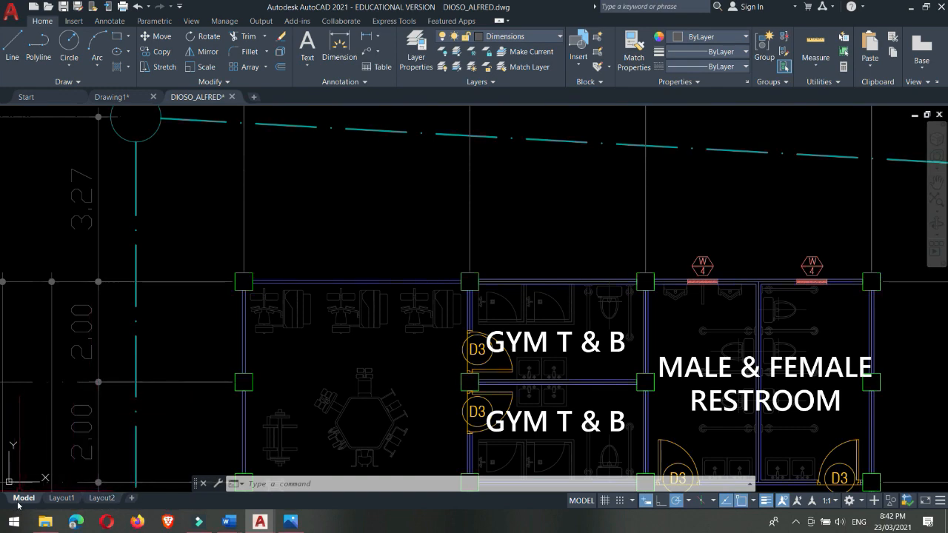
scroll(377, 207, "down", 5)
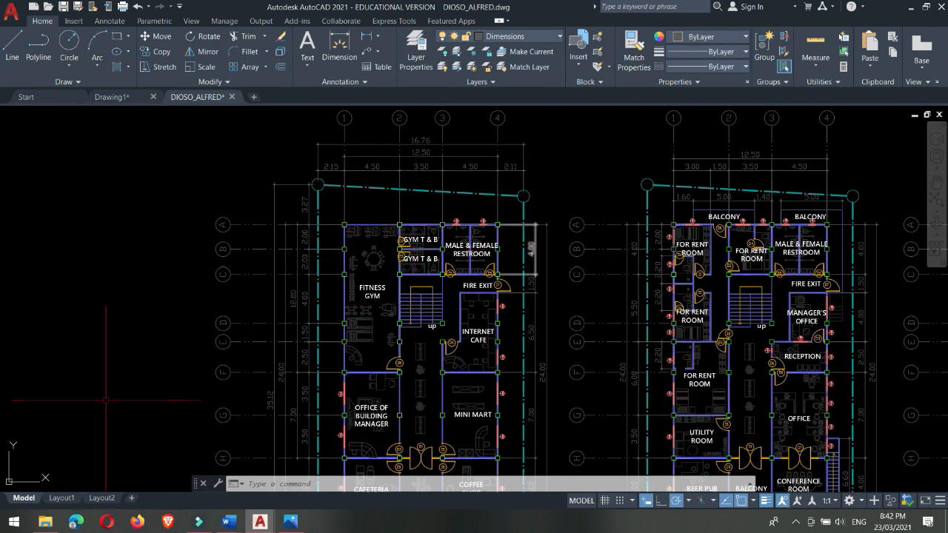
mouse_move(54, 502)
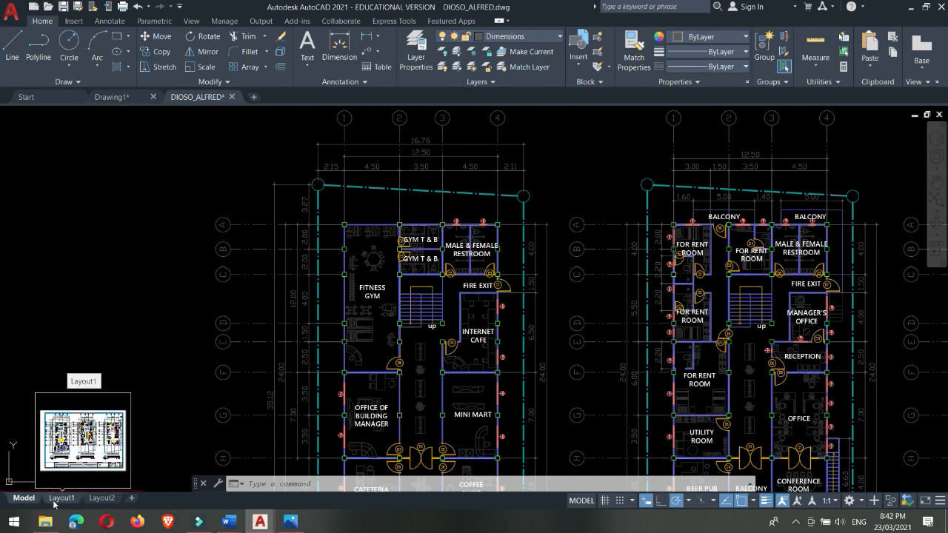
Step: View the drawing's Layout1 and Layout2 sheets, and return to Layout1
left_click(54, 503)
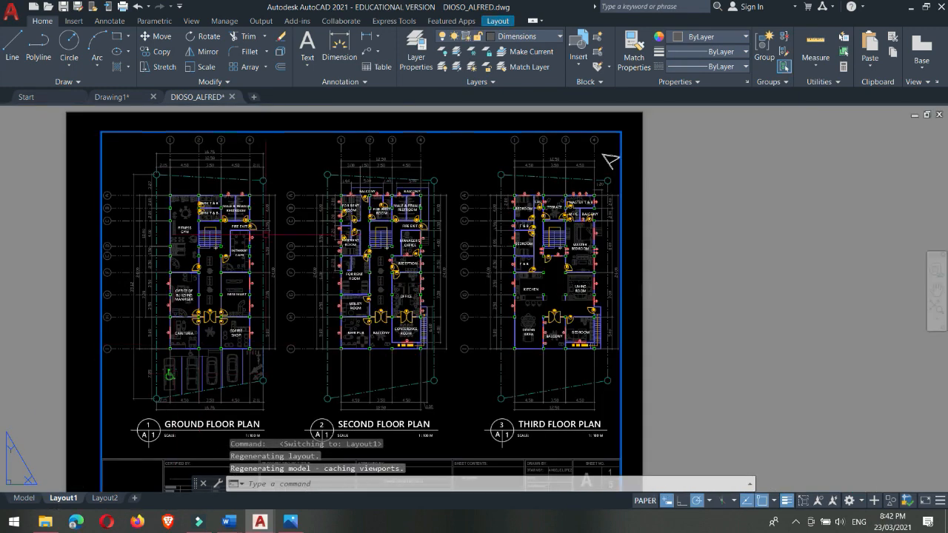
scroll(279, 177, "down", 2)
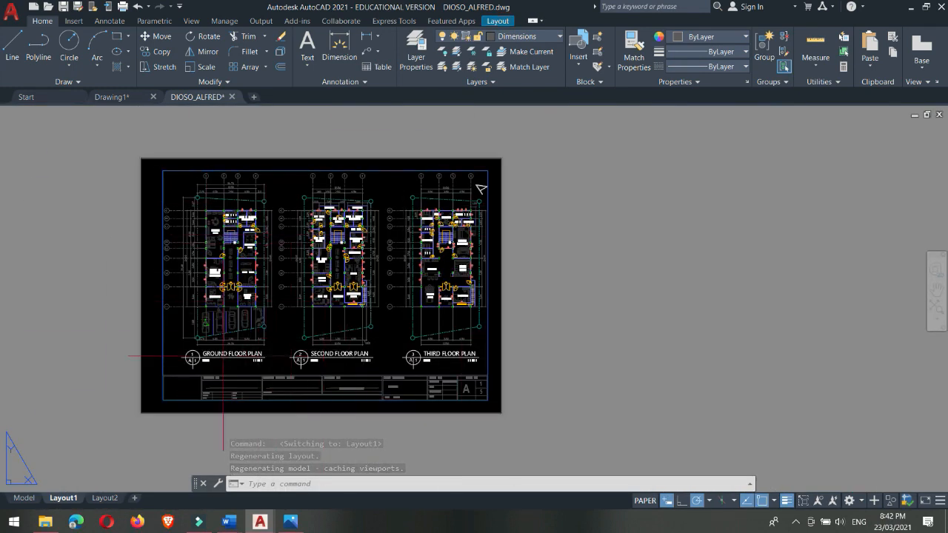
left_click(103, 502)
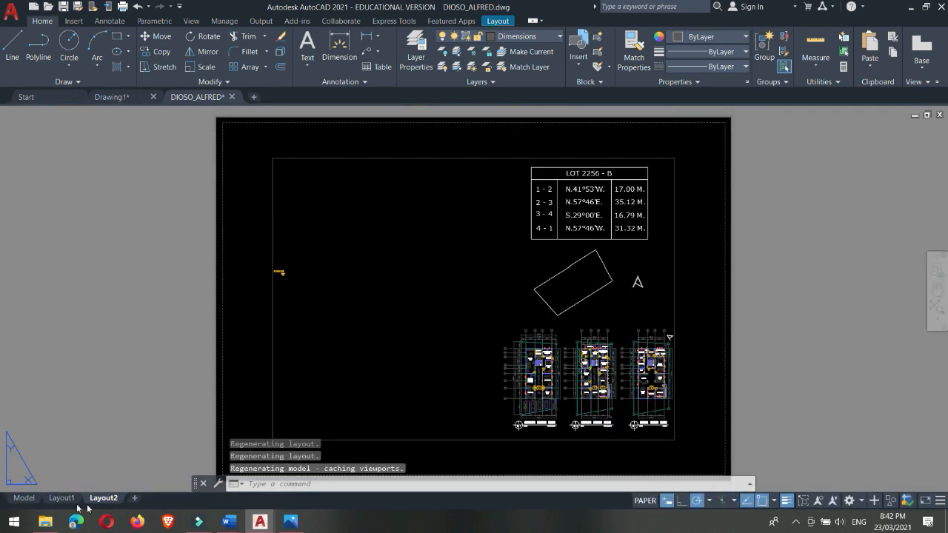
left_click(69, 501)
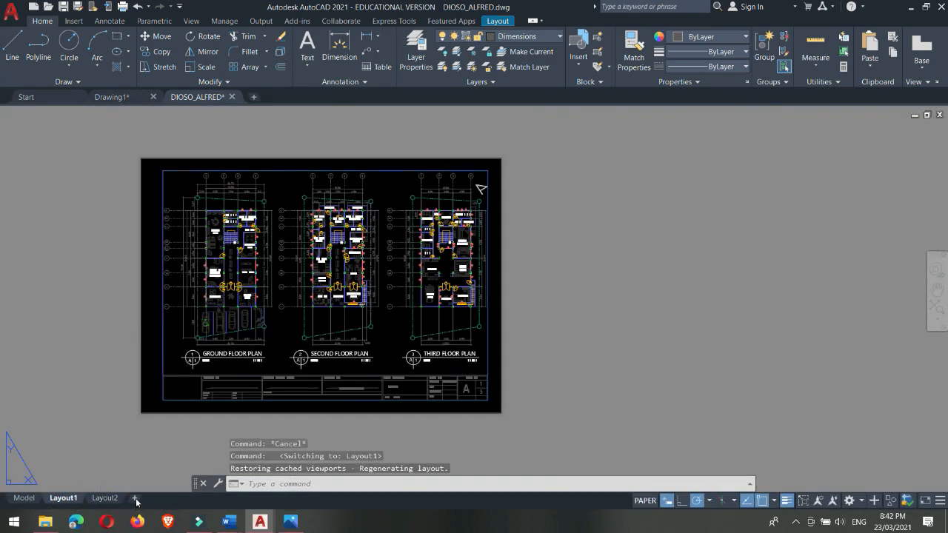
Step: Add a new layout after Layout2 and return to model space
left_click(134, 499)
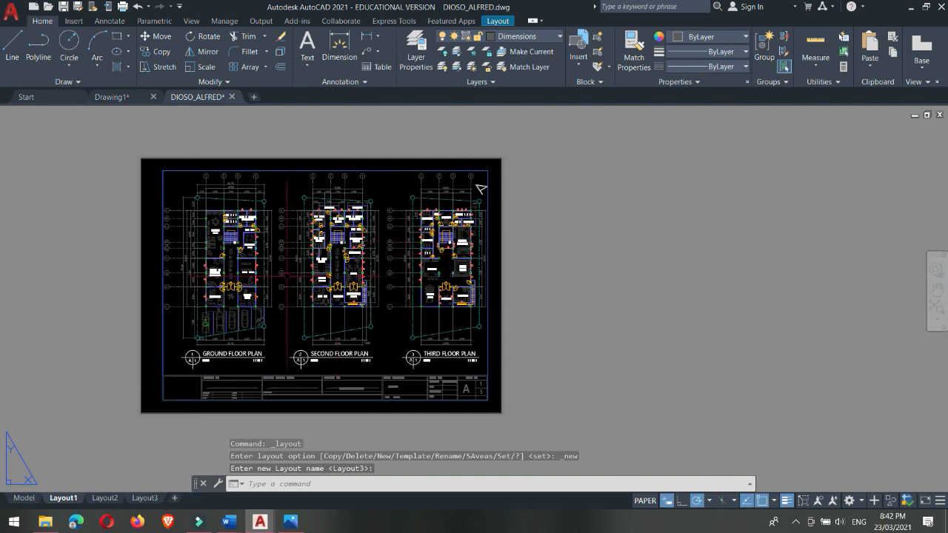
scroll(287, 276, "up", 2)
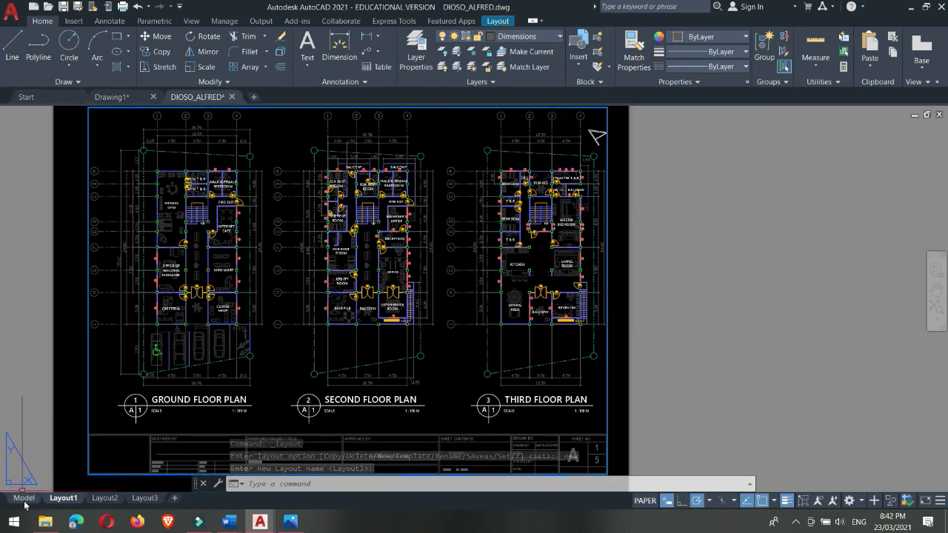
mouse_move(158, 504)
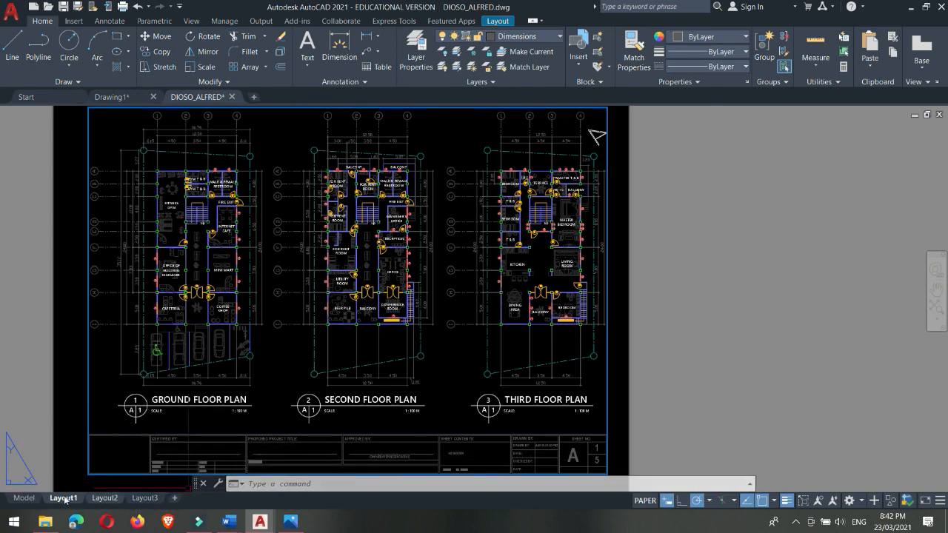
left_click(24, 497)
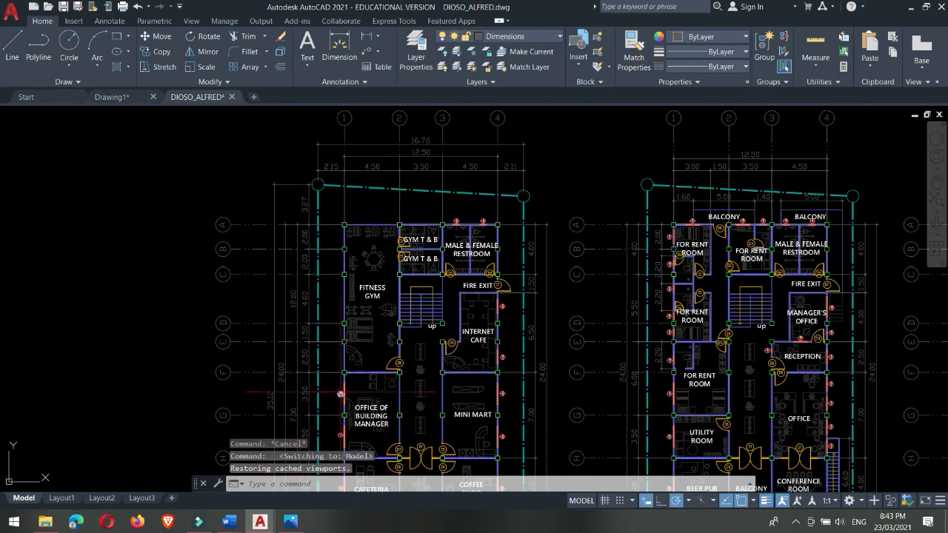
Step: Draw a single diagonal line with the Line command in the empty area beside the ground floor plan
middle_click_drag(500, 256, 448, 213)
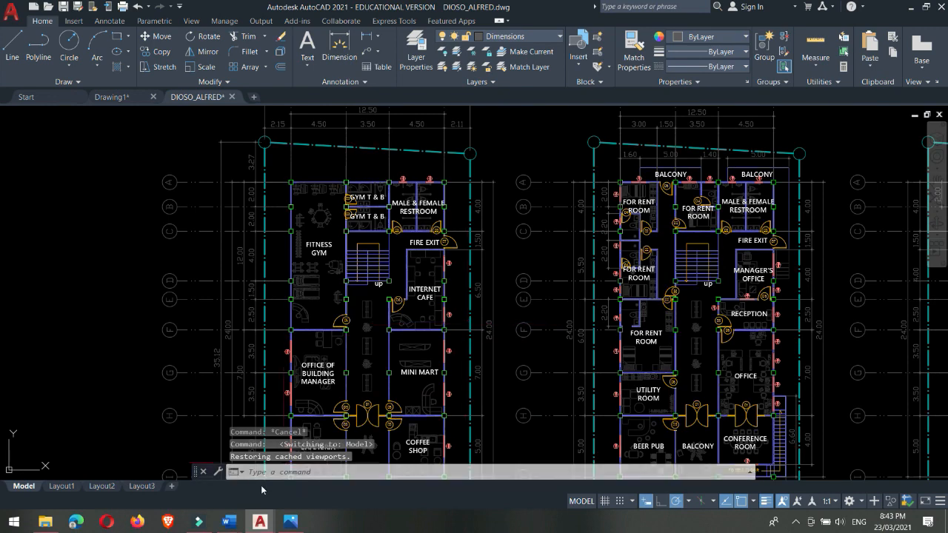
middle_click_drag(509, 272, 454, 241)
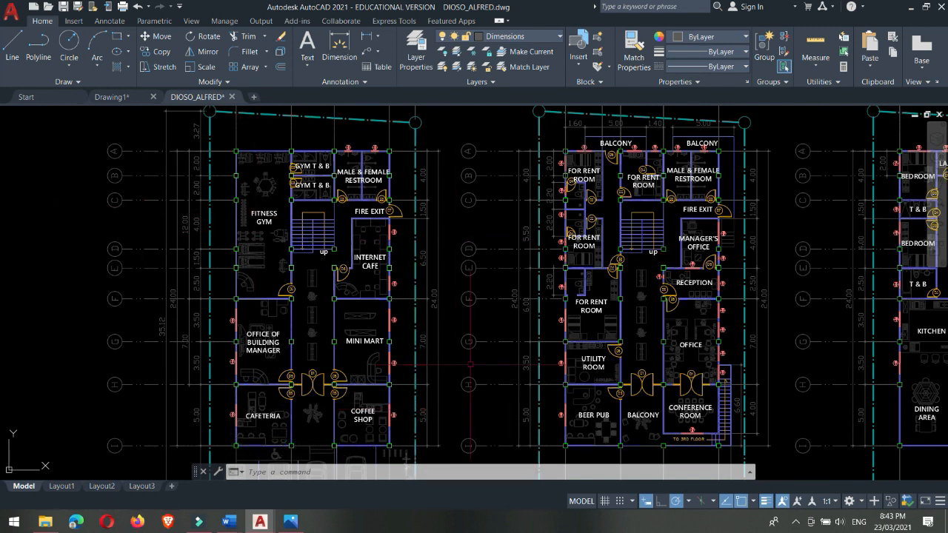
type("l")
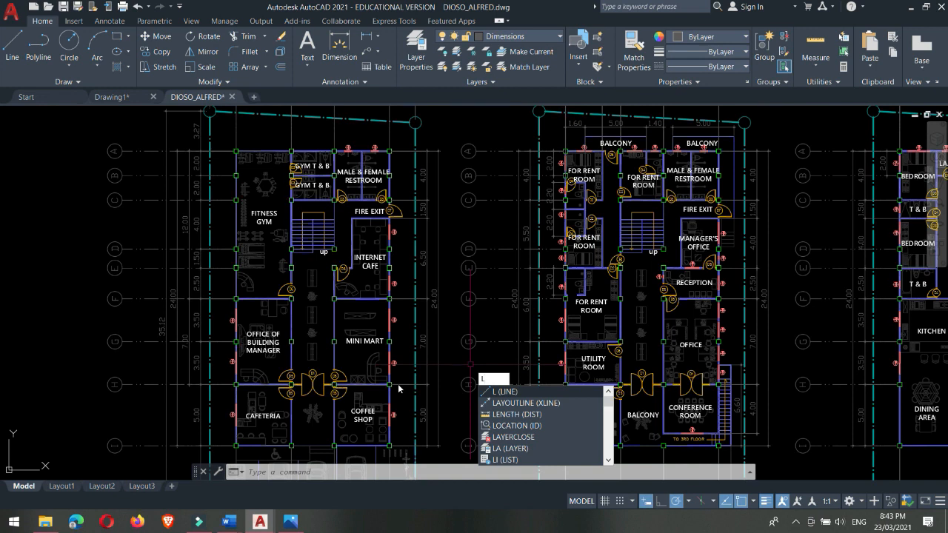
key("Return")
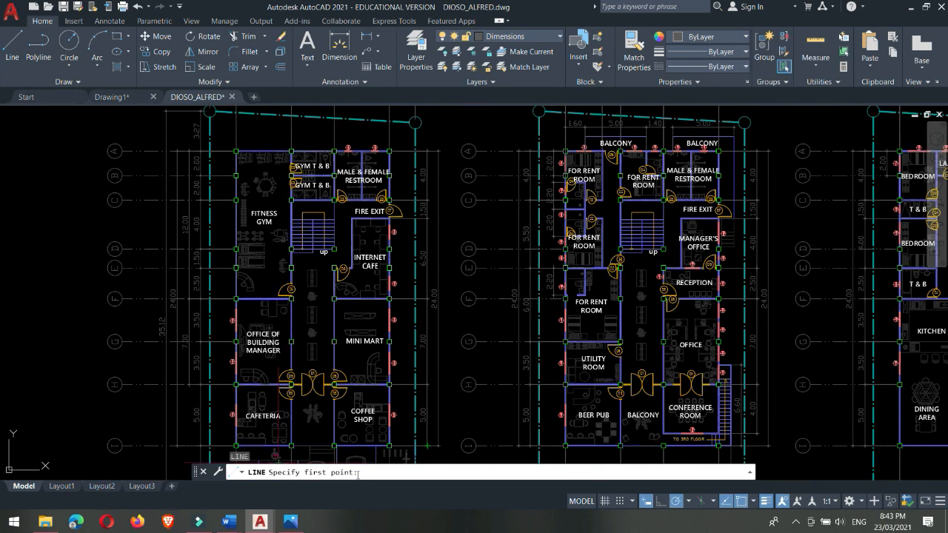
scroll(499, 324, "down", 3)
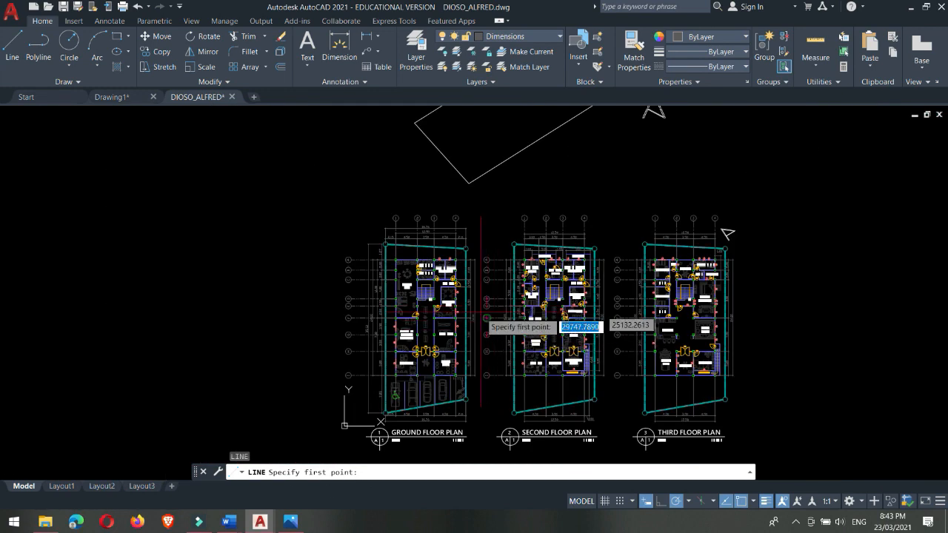
left_click(149, 248)
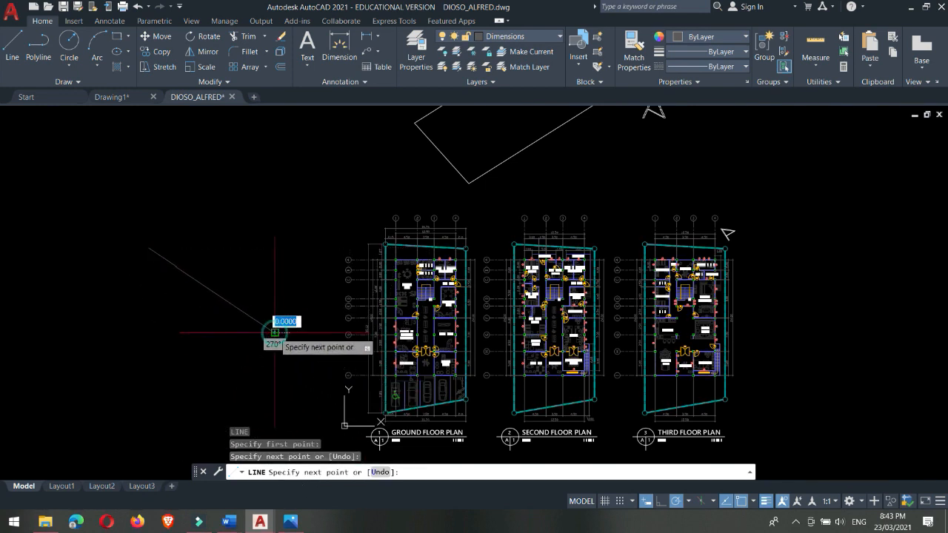
left_click(274, 333)
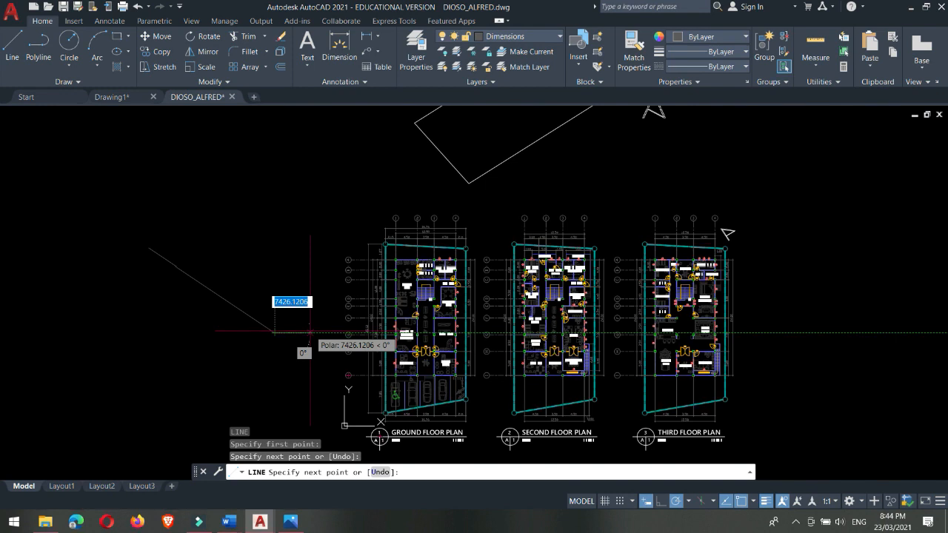
key("Escape")
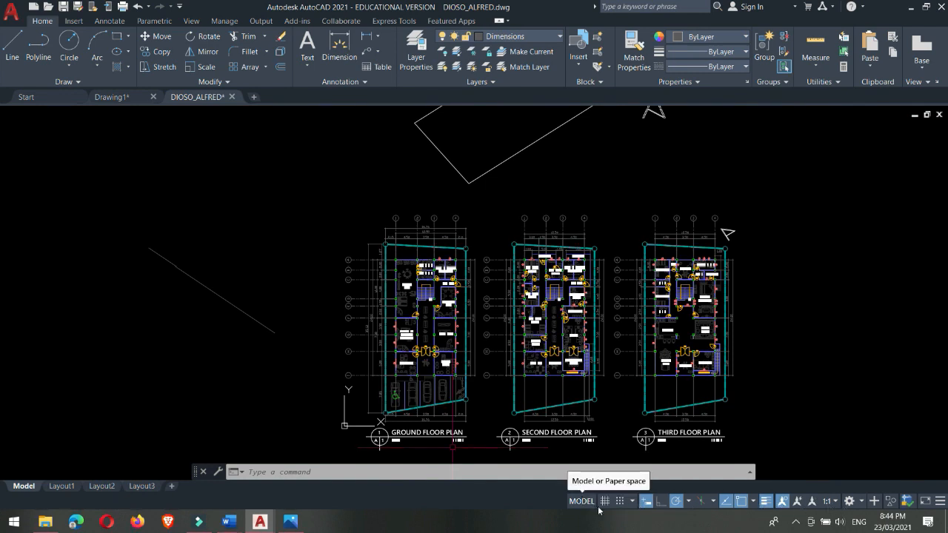
Step: Turn on the drawing grid, inspect it around the floor plans, and turn it off again
middle_click_drag(777, 380, 658, 325)
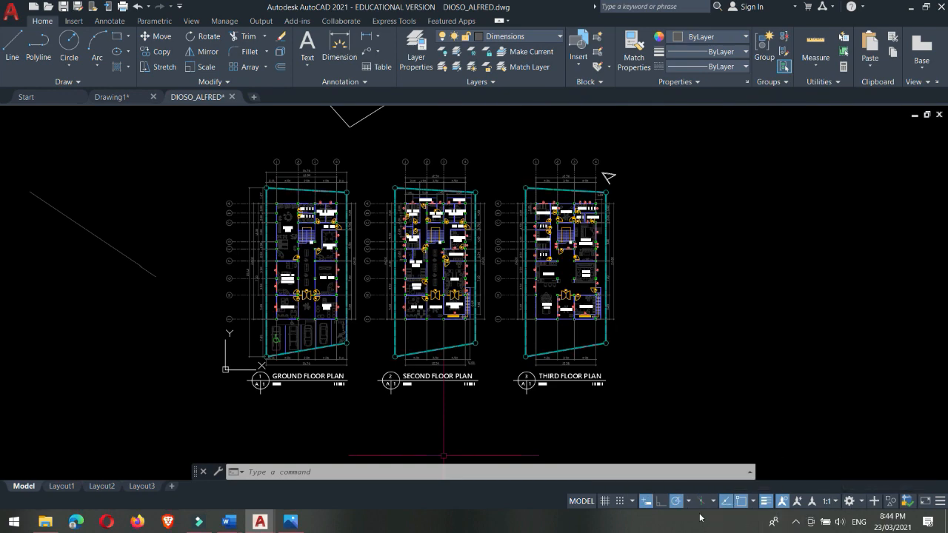
middle_click_drag(672, 365, 625, 301)
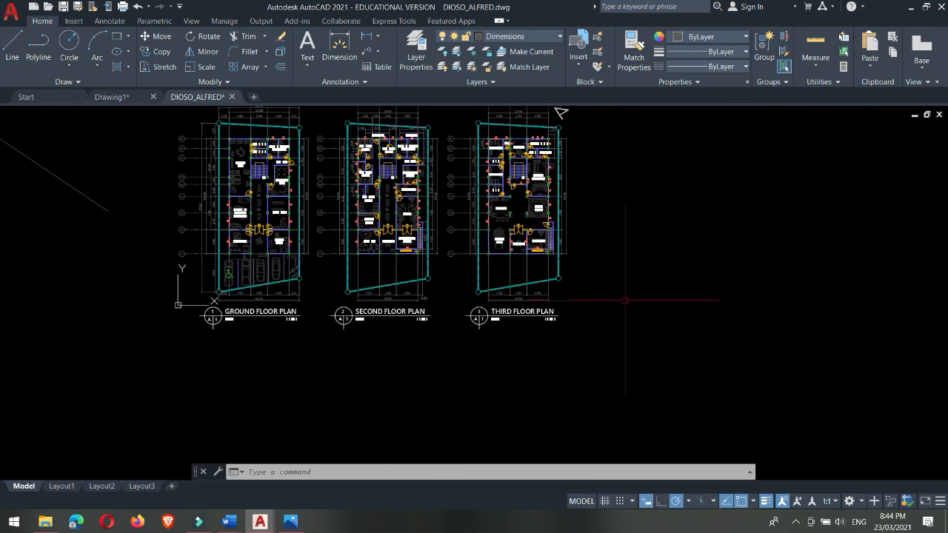
left_click(605, 501)
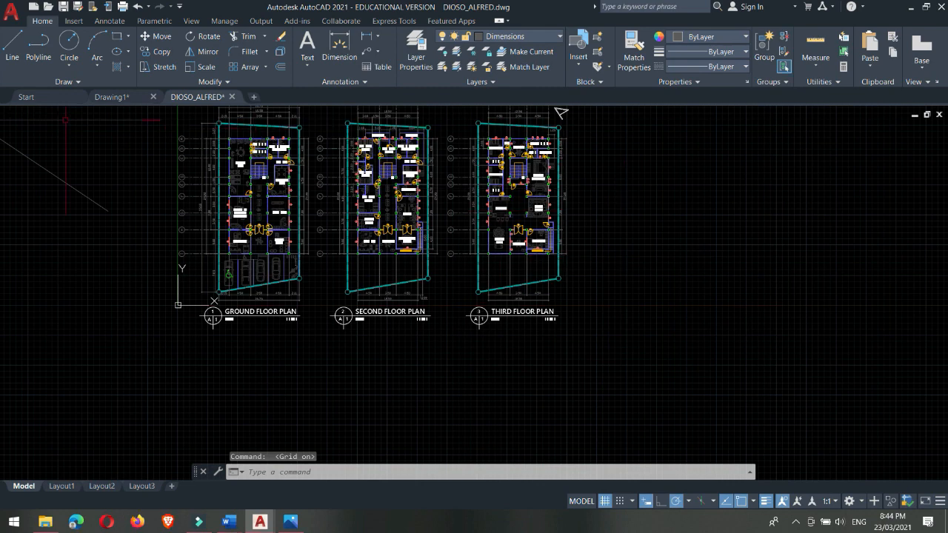
scroll(622, 215, "up", 4)
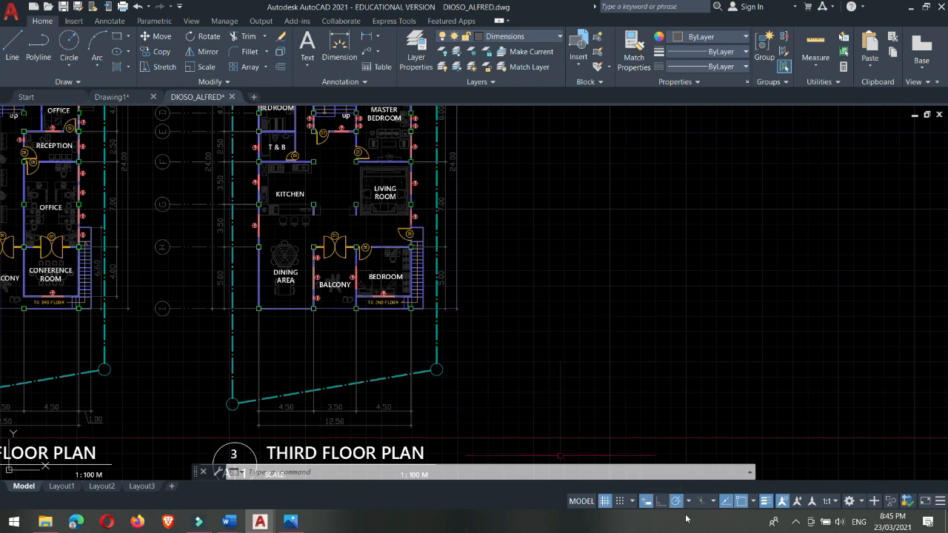
left_click(605, 501)
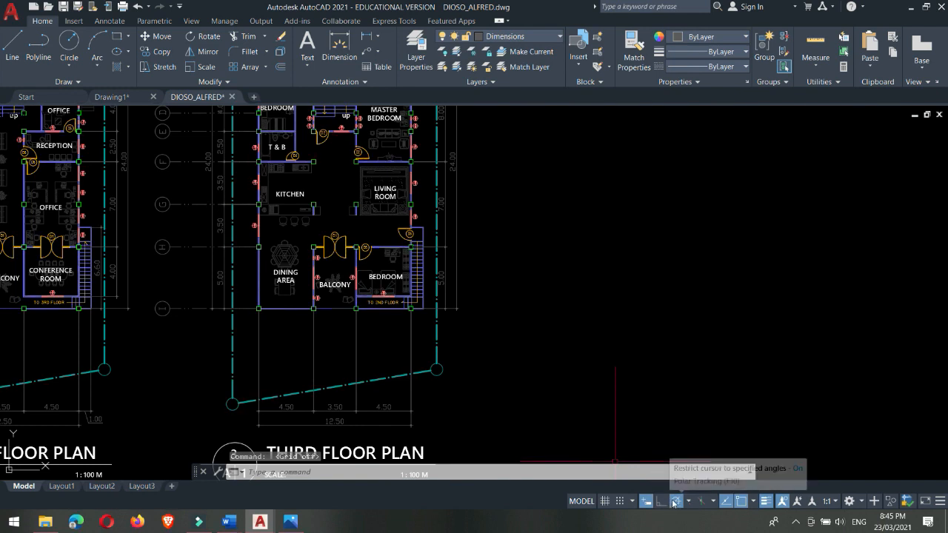
Step: Turn off polar tracking, and switch dynamic input off and back on
left_click(675, 503)
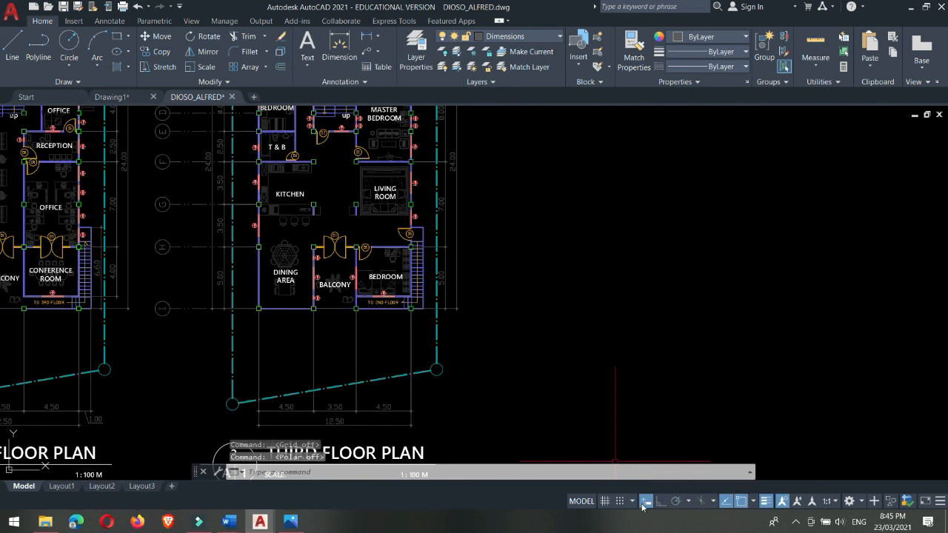
left_click(647, 503)
left_click(676, 503)
left_click(646, 502)
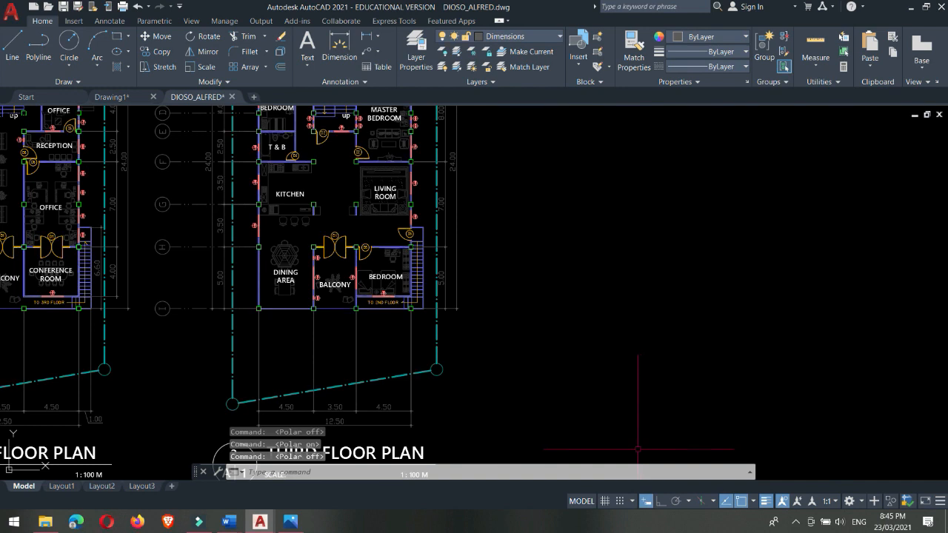
Step: Add Coordinates, Infer Constraints, Transparency, Selection Cycling, 3D Object Snap, Dynamic UCS, Selection Filtering and Gizmo to the status bar
left_click(940, 502)
left_click(865, 10)
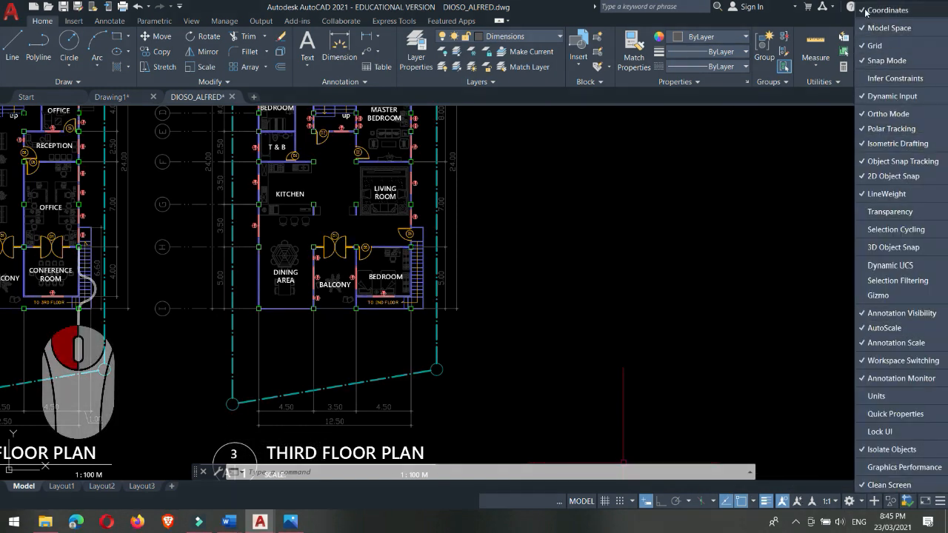
left_click(881, 78)
left_click(885, 211)
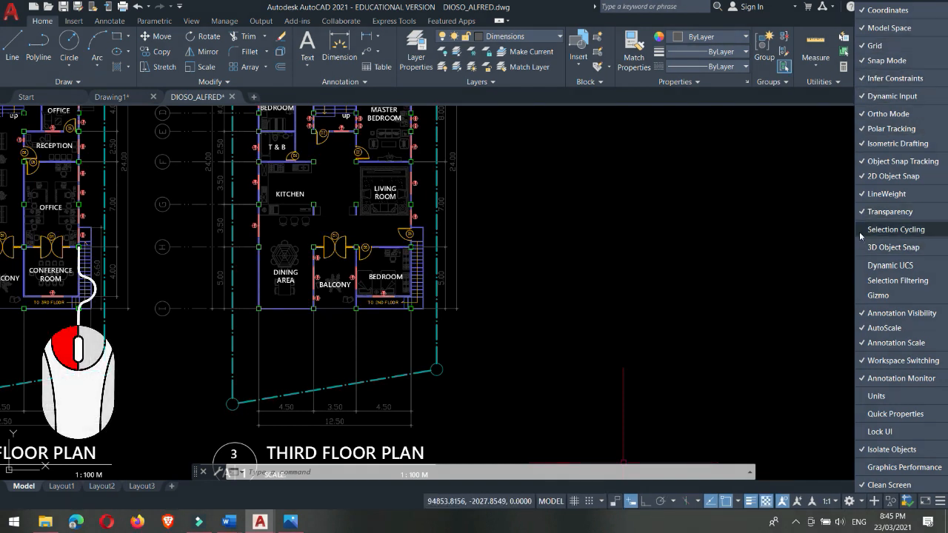
left_click(862, 229)
left_click(862, 248)
left_click(863, 265)
left_click(865, 280)
left_click(863, 295)
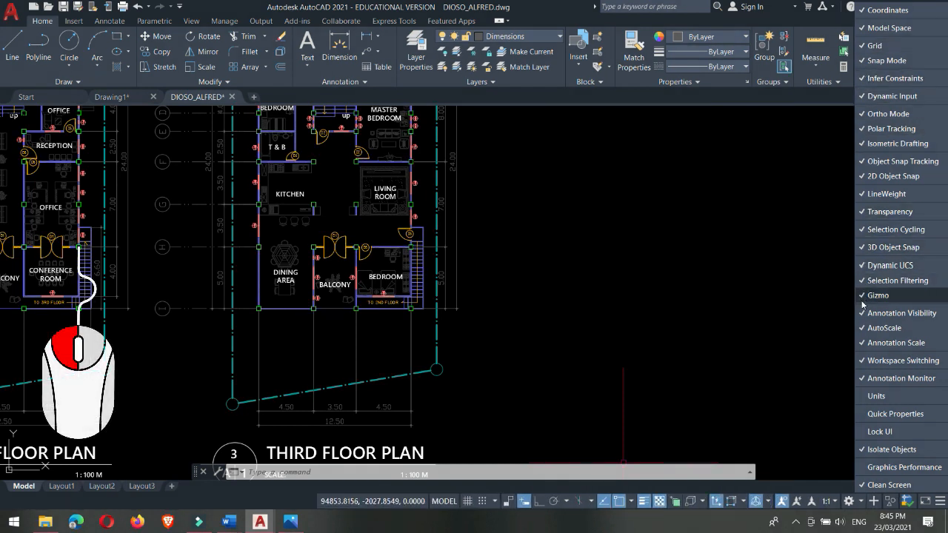
Step: Add Units, Quick Properties, Lock UI and Graphics Performance to the status bar
left_click(865, 397)
left_click(864, 414)
left_click(863, 432)
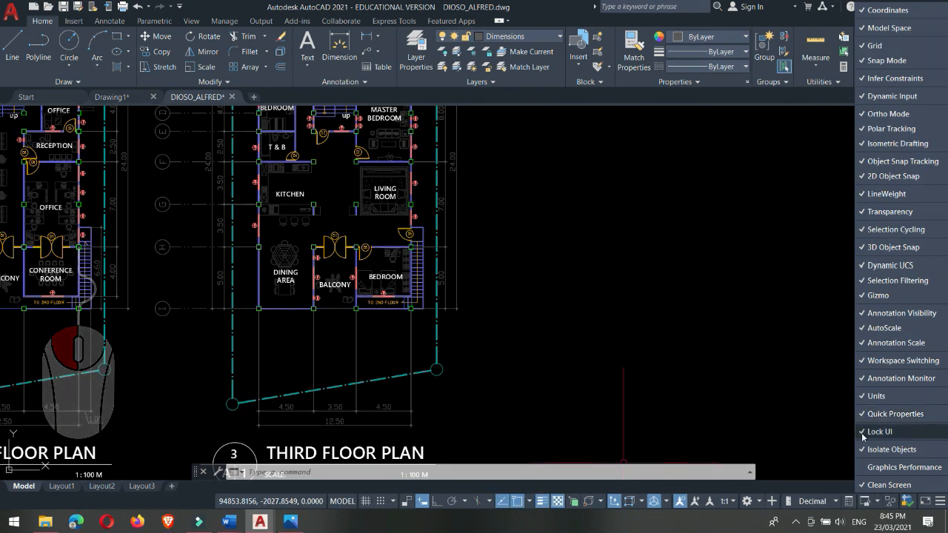
left_click(863, 468)
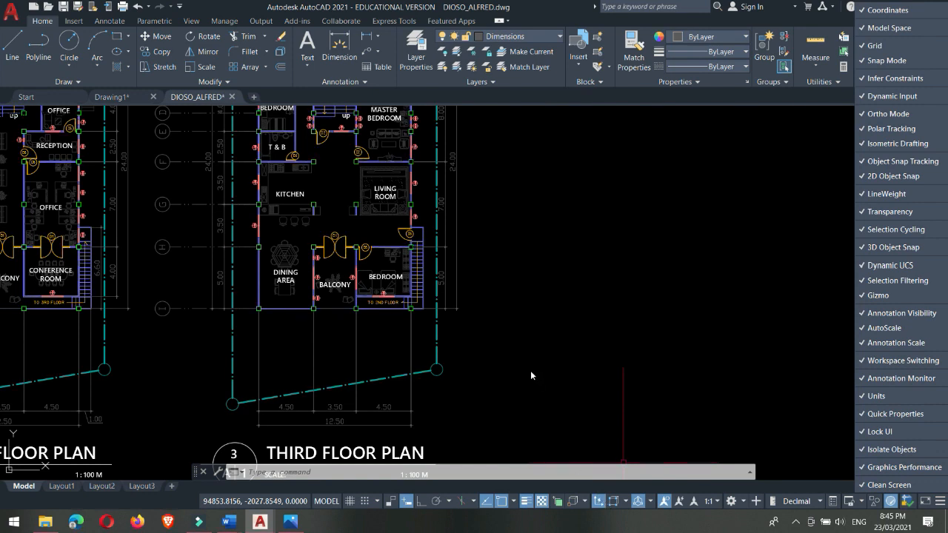
Step: Try ortho mode in place of polar tracking, and leave polar tracking turned on
left_click(437, 501)
left_click(422, 501)
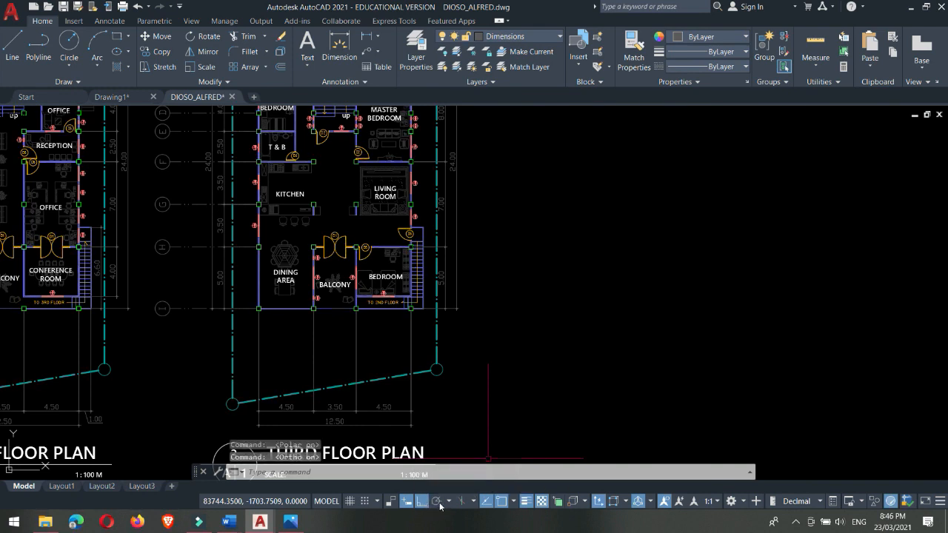
left_click(438, 502)
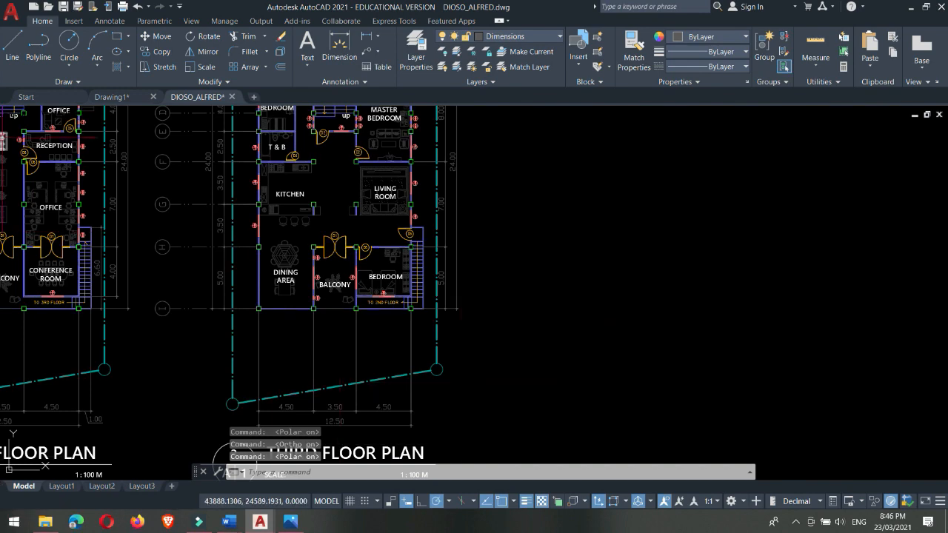
Step: Select the diagonal line beside the ground floor plan and erase it
scroll(656, 264, "down", 4)
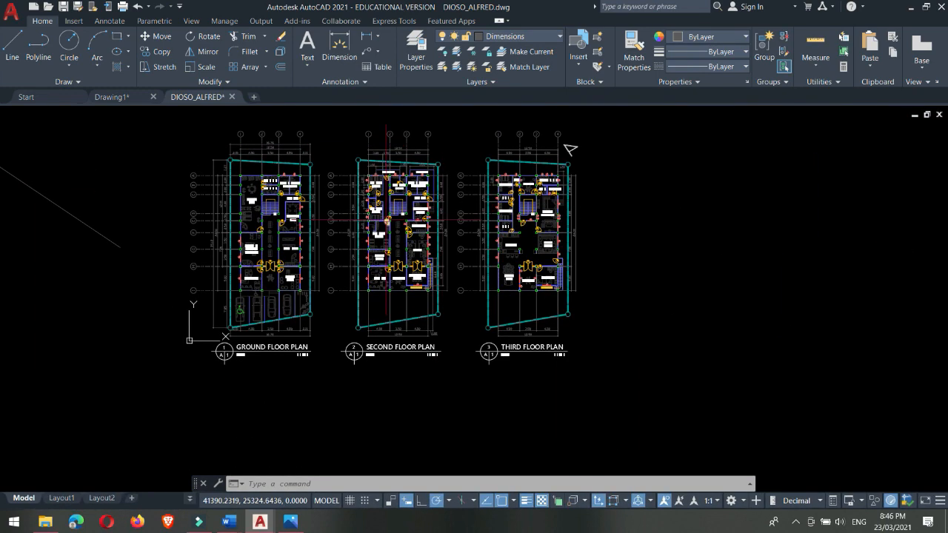
middle_click_drag(237, 263, 413, 292)
left_click(278, 255)
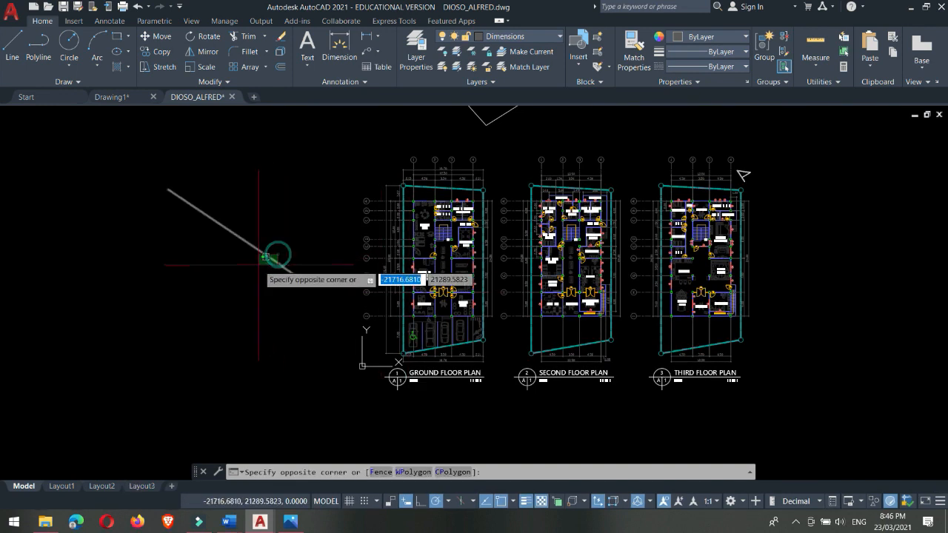
left_click(258, 265)
key("Delete")
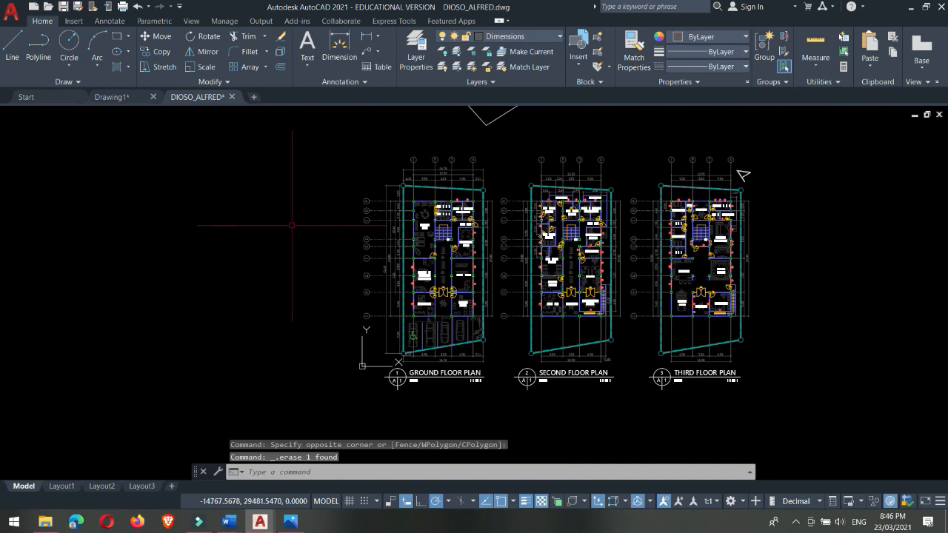
Step: Show the Autodesk account sign-in and licence options
middle_click_drag(442, 180, 293, 247)
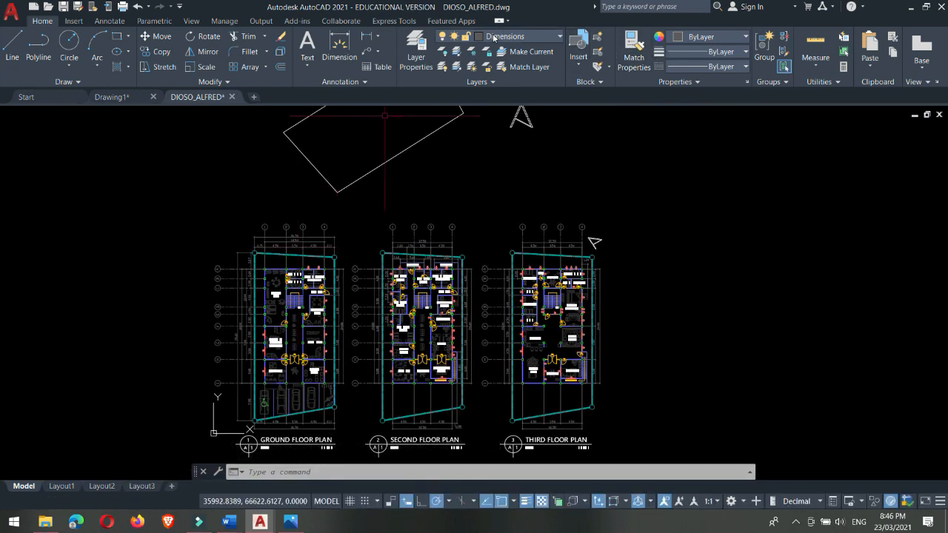
left_click(796, 8)
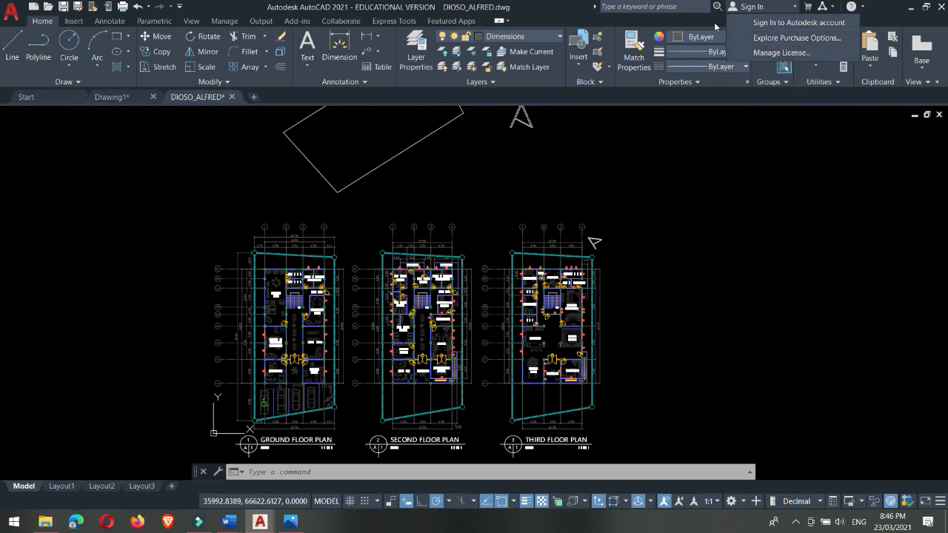
left_click(704, 209)
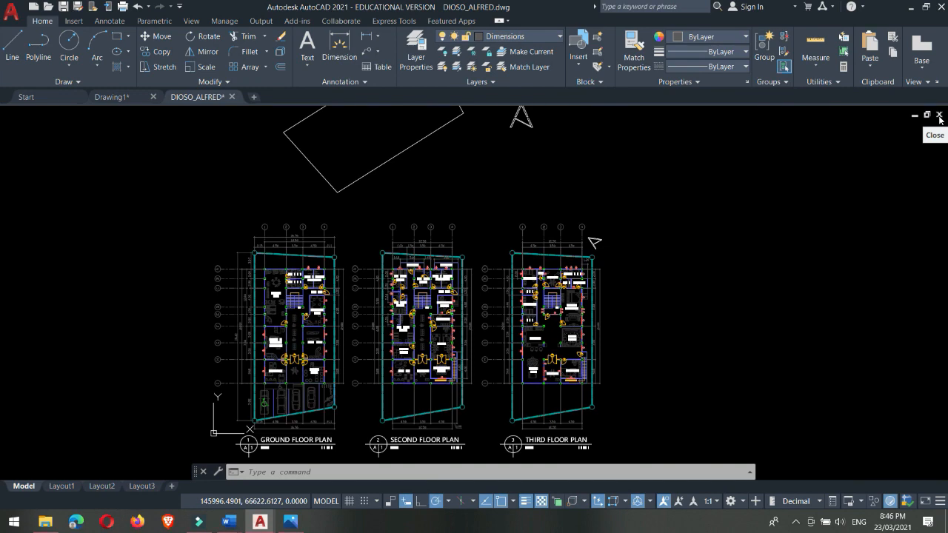
middle_click_drag(420, 181, 507, 203)
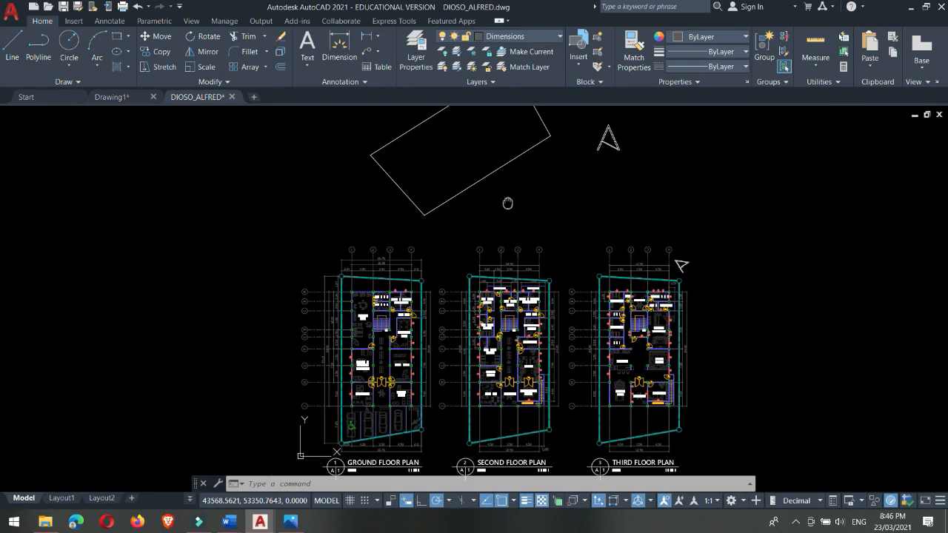
scroll(508, 203, "up", 2)
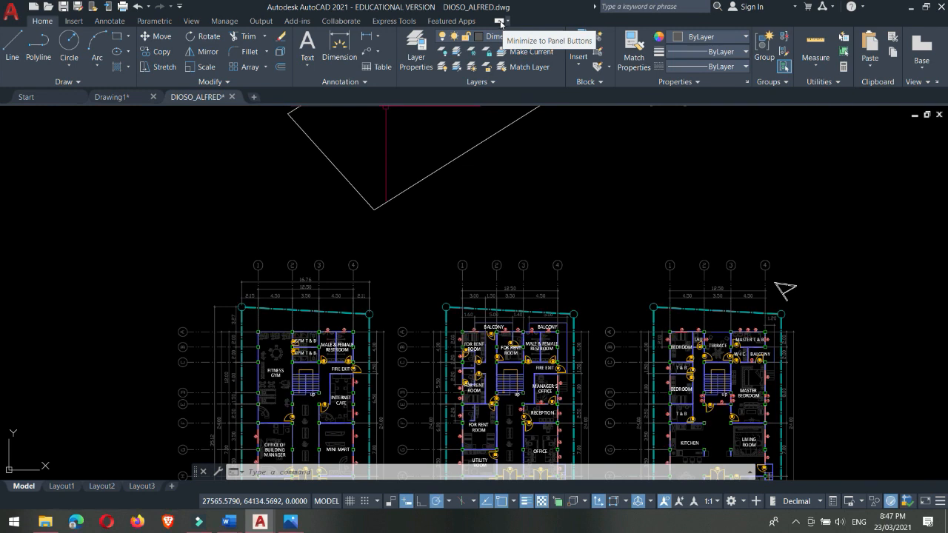
Step: Cycle the ribbon display through panel buttons, panel titles and tabs only, ending with the full ribbon restored
left_click(500, 23)
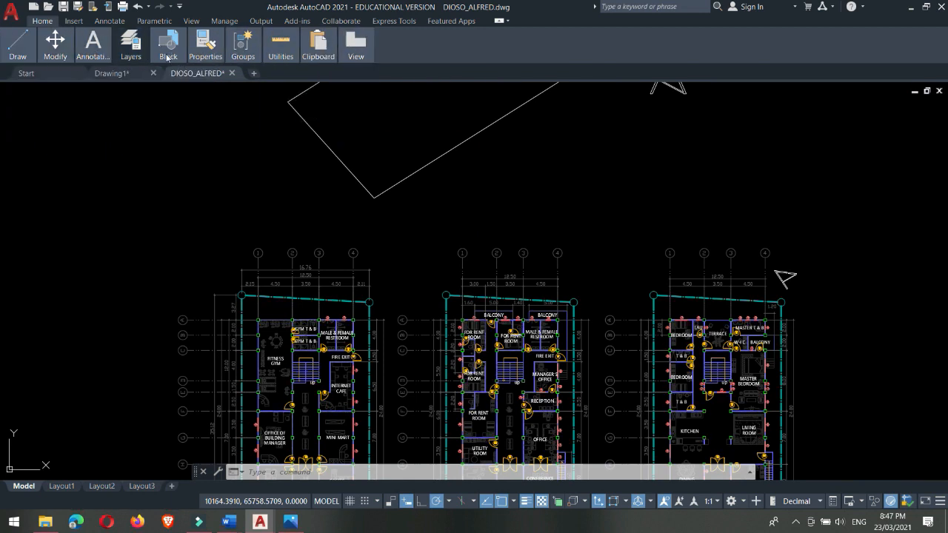
left_click(498, 22)
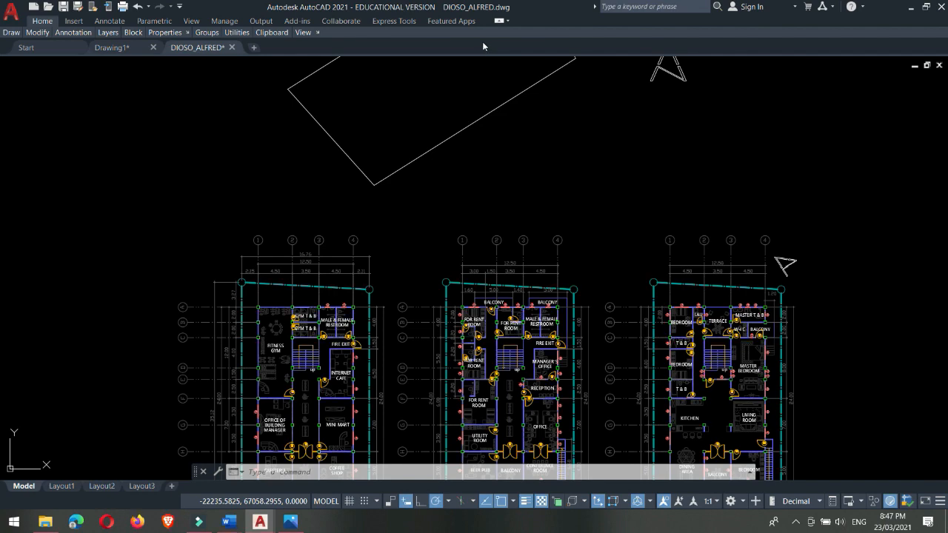
left_click(500, 21)
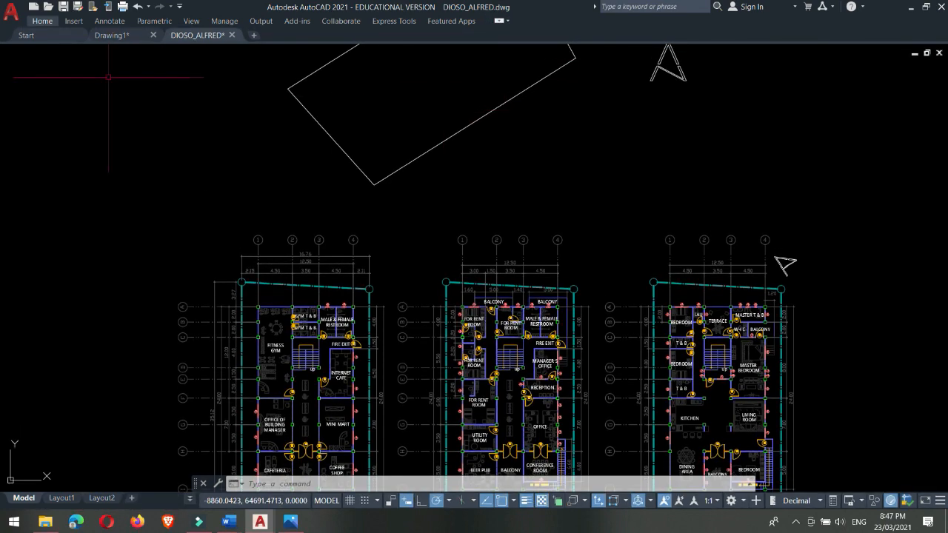
left_click(499, 22)
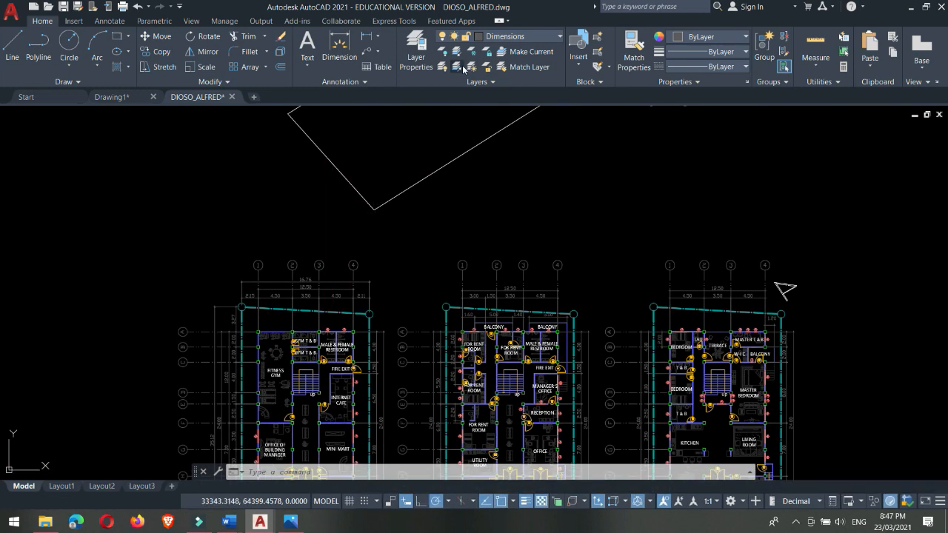
scroll(223, 152, "down", 2)
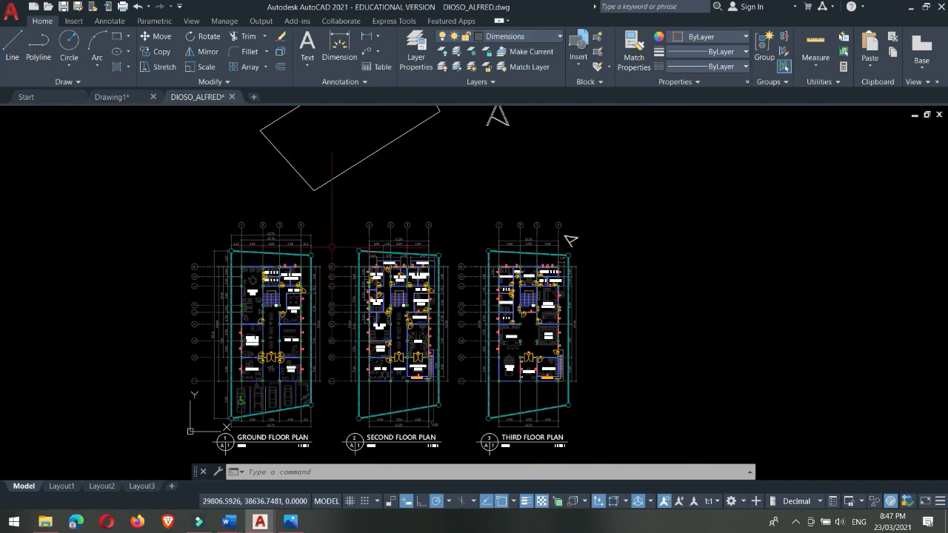
middle_click_drag(209, 211, 368, 168)
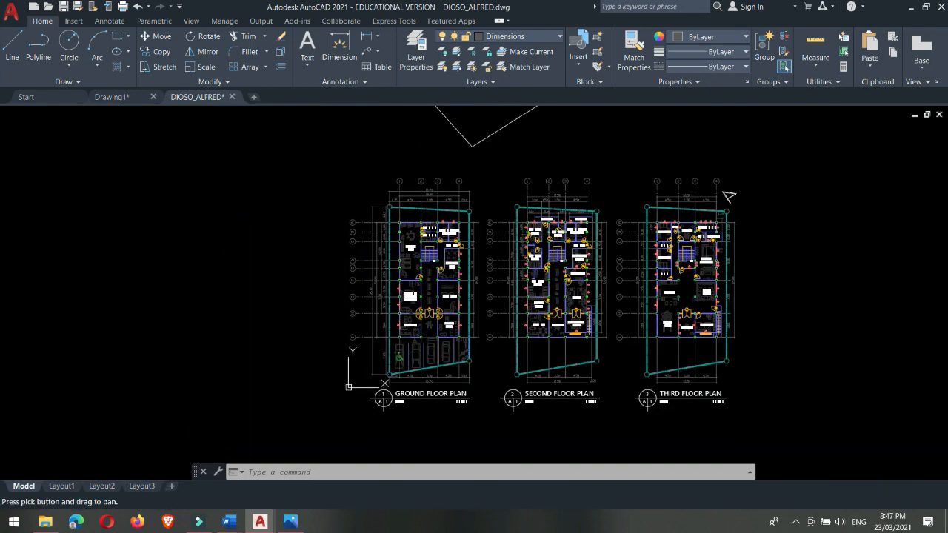